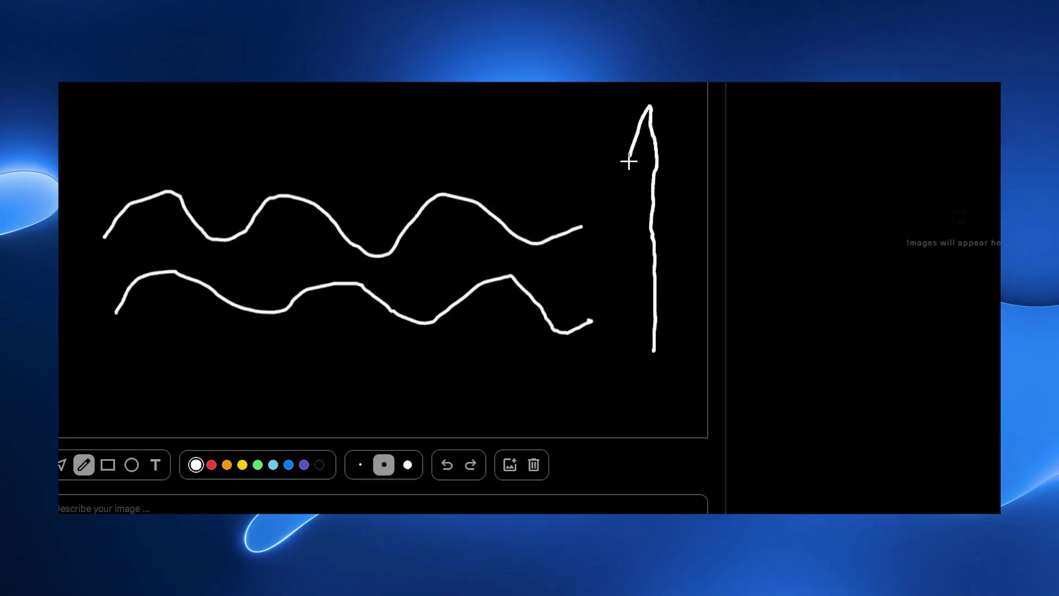
- Finish the beach sketch with a hatched white umbrella, blue wave lines beneath the white ones, and a yellow circle as the sun
mouse_move(601, 197)
mouse_down()
mouse_move(633, 251)
mouse_move(620, 248)
mouse_up()
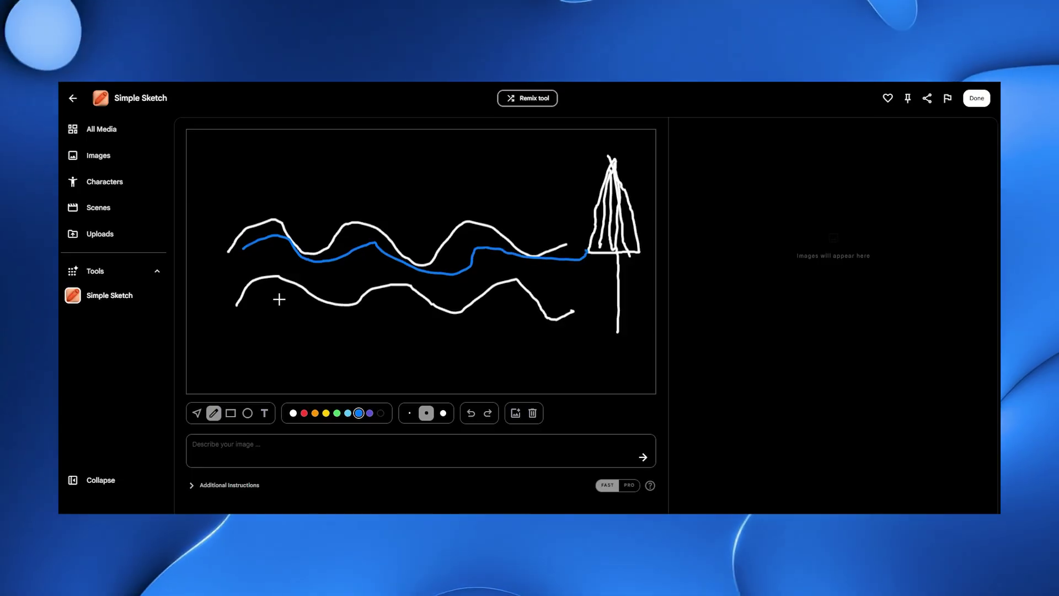
mouse_move(243, 310)
mouse_down()
mouse_move(266, 301)
mouse_move(427, 316)
mouse_move(509, 297)
mouse_move(582, 319)
mouse_up()
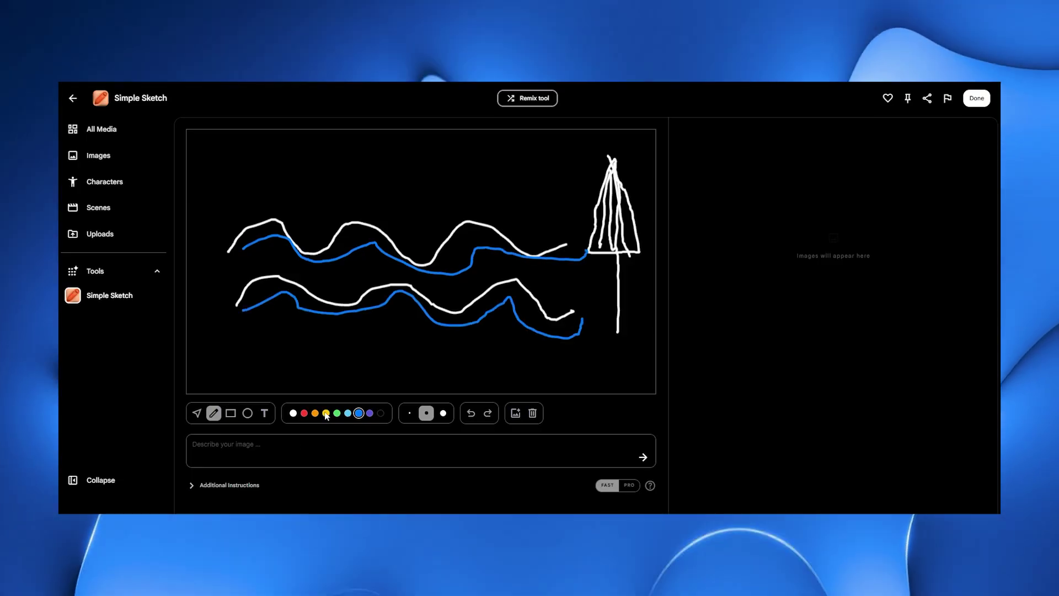
click(326, 414)
click(248, 413)
drag(247, 146, 300, 202)
- Generate an image from the sketch with the description "logo per stabilimento balneare"
click(294, 447)
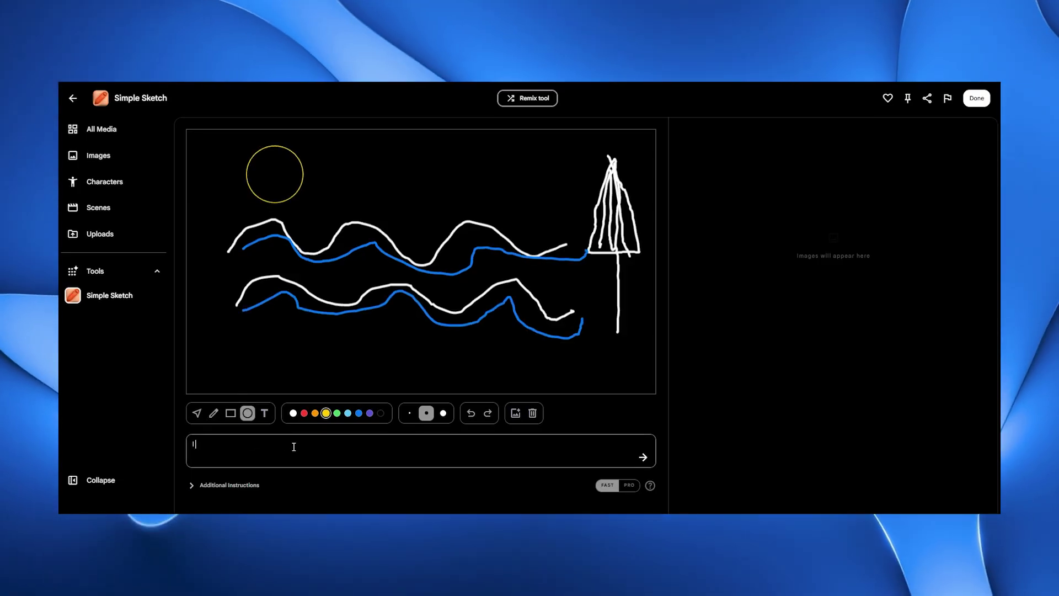
text(logo per sta)
text(bilimento balneare)
click(643, 457)
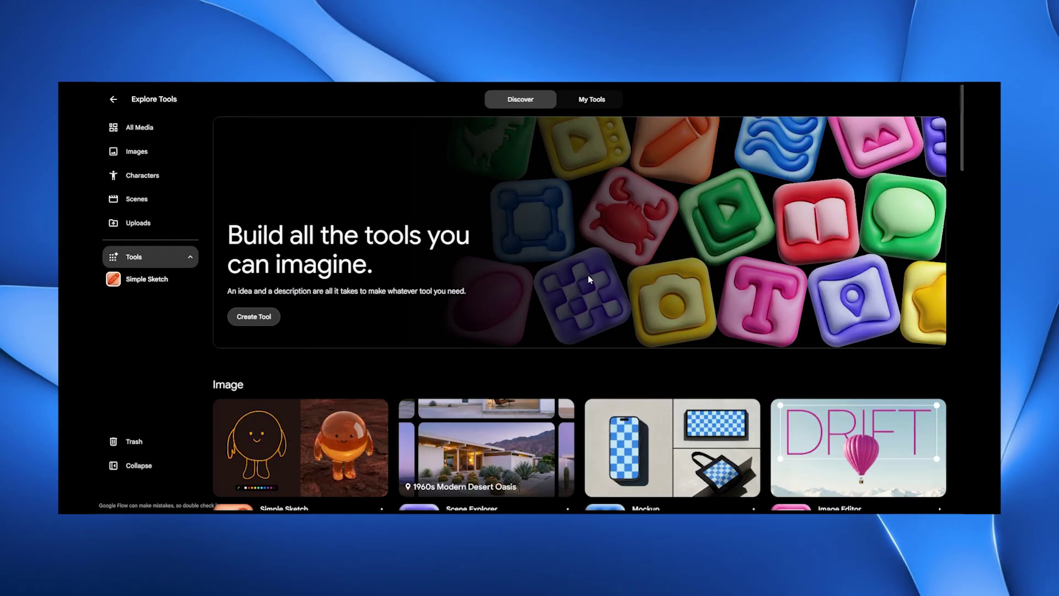
- Open the Simple Sketch tool from the Image category of the tool collection
scroll(588, 279, down, 4)
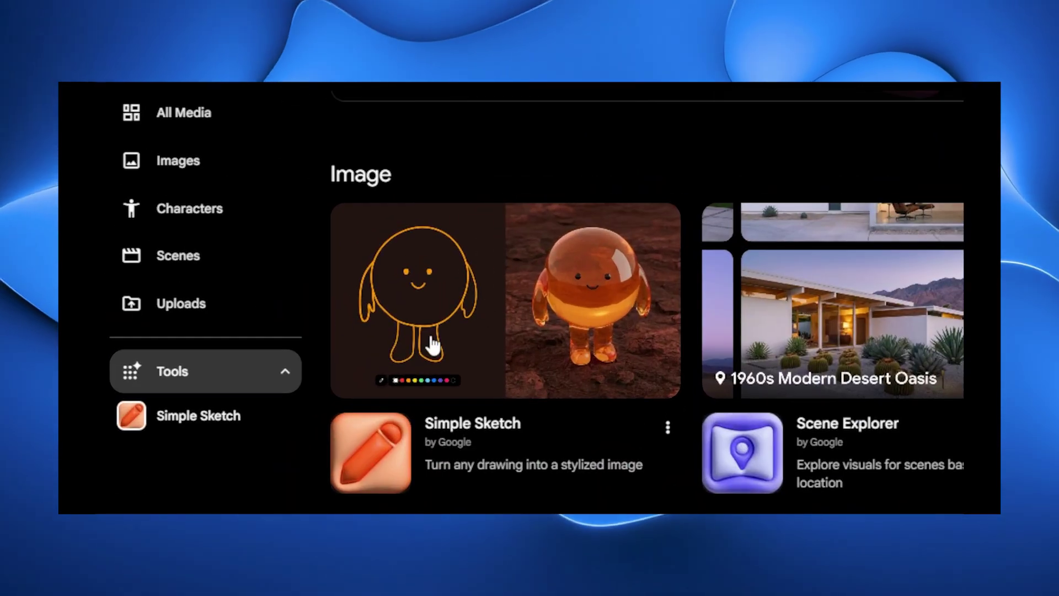
click(433, 408)
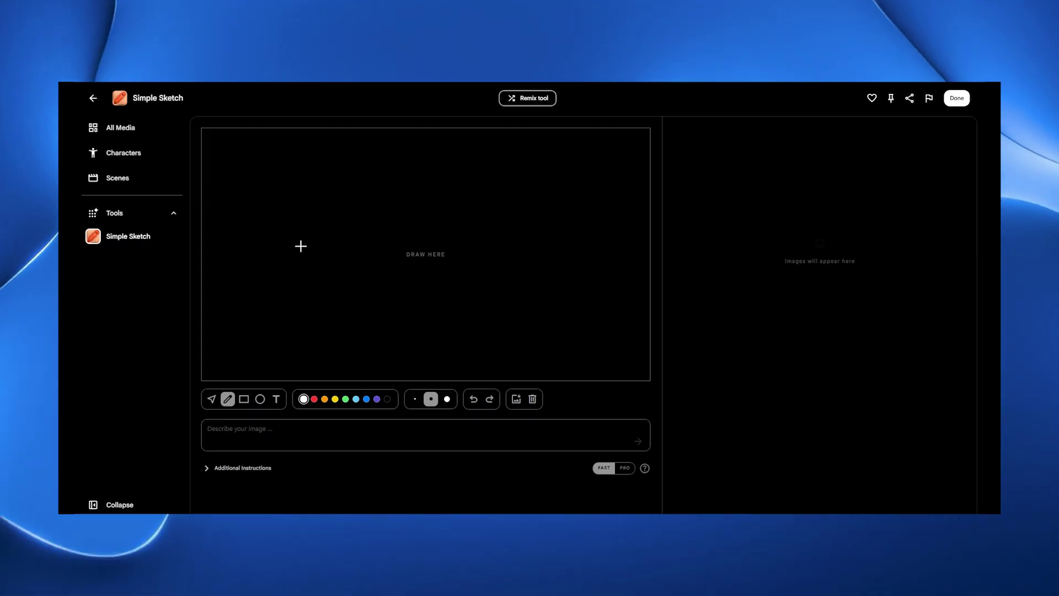
click(211, 399)
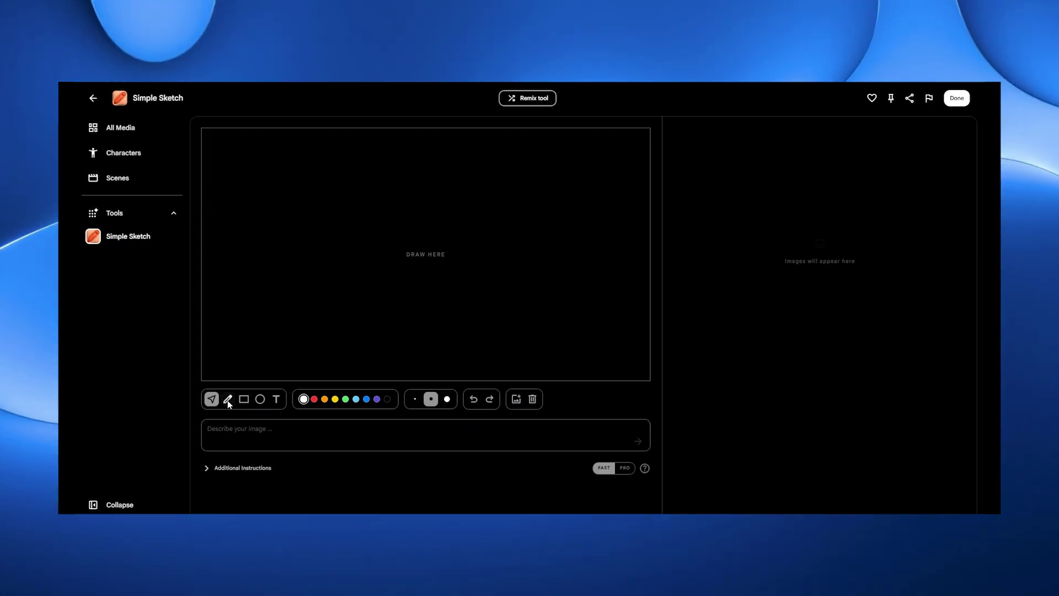
click(244, 399)
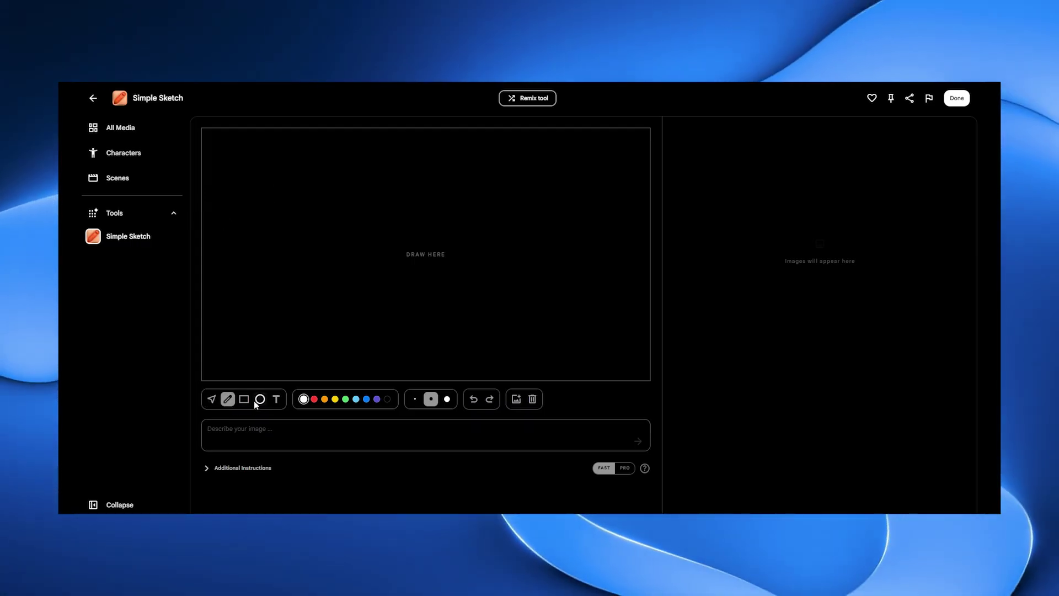
click(277, 399)
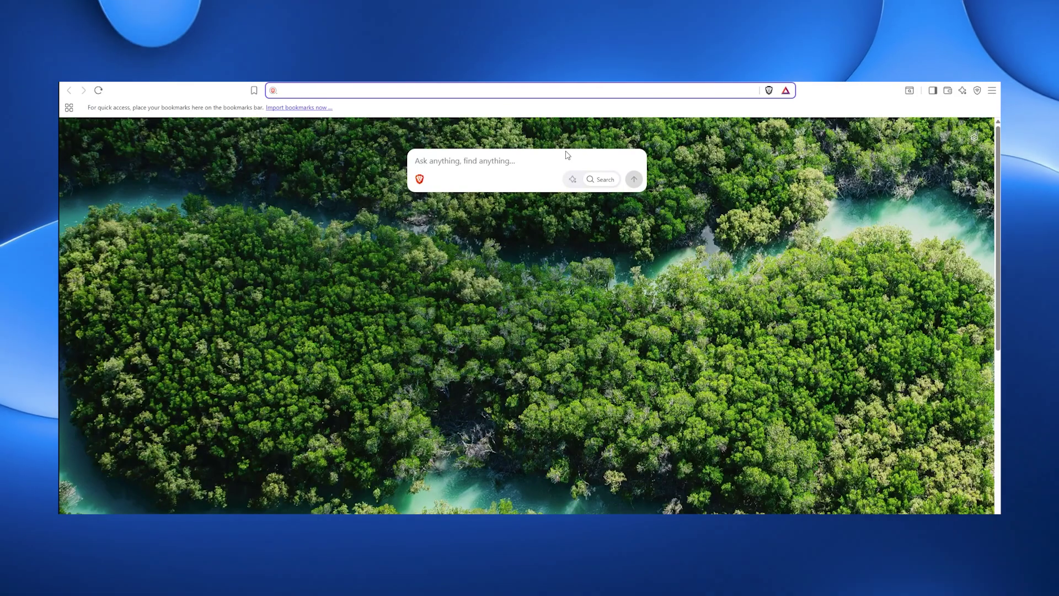
- Search the web for "lab" in Brave and look through the image results
text(lab)
key(Return)
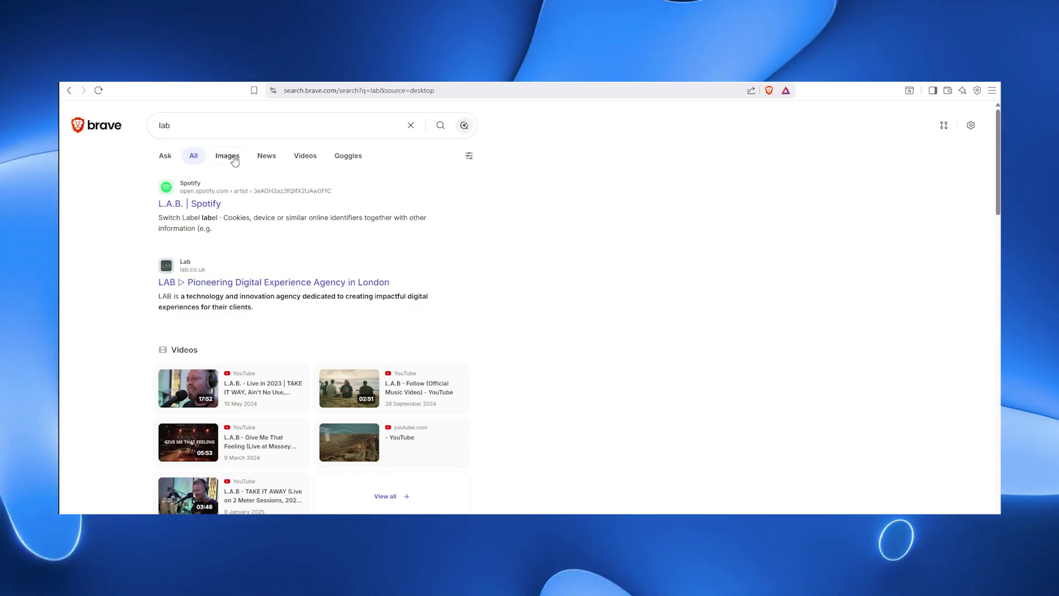
click(231, 156)
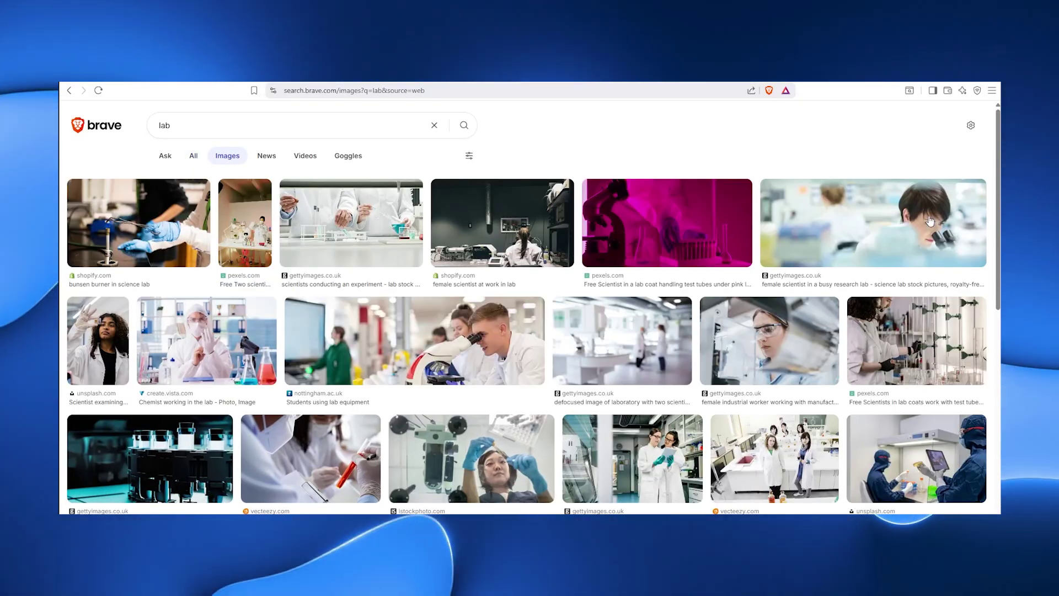
scroll(343, 353, down, 5)
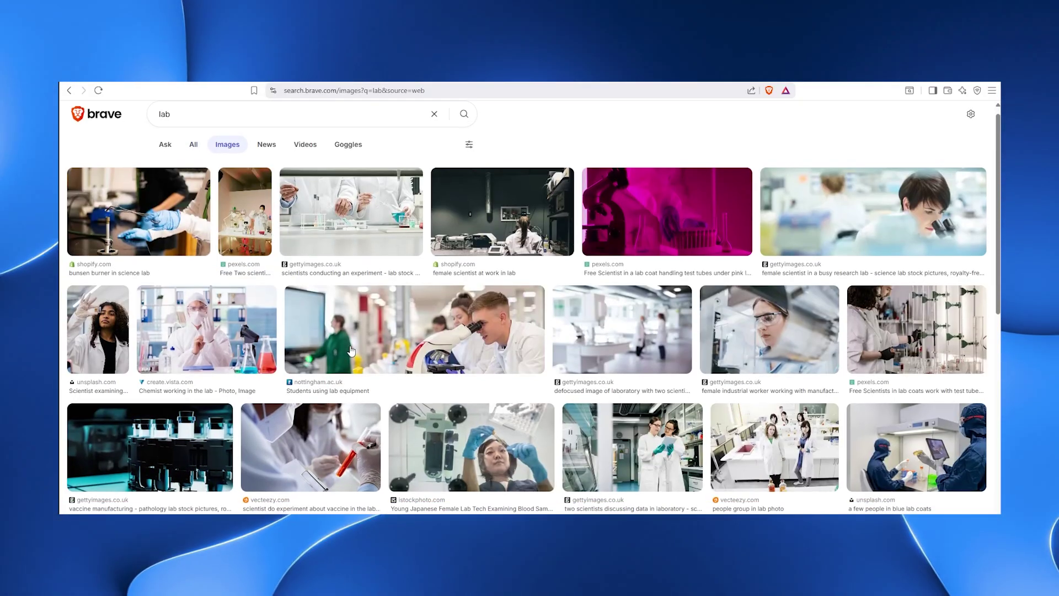
scroll(351, 351, down, 2)
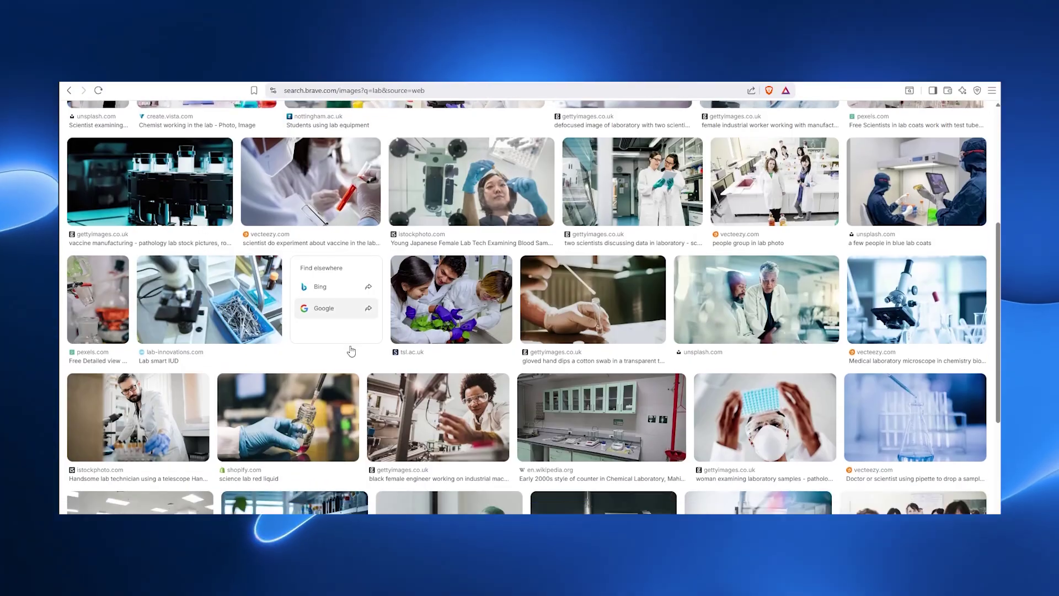
scroll(402, 351, down, 2)
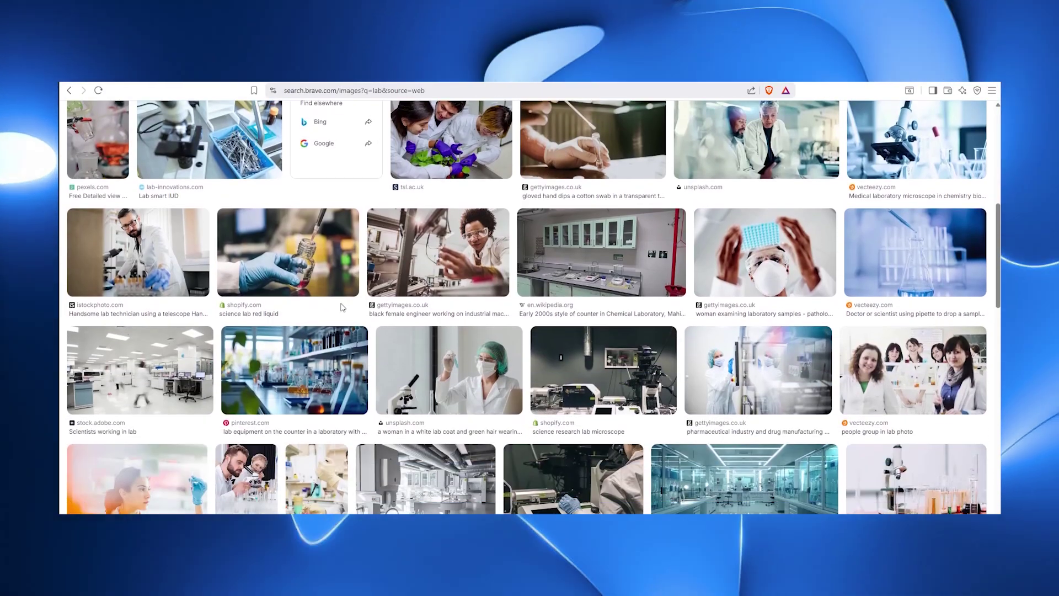
scroll(402, 351, up, 10)
- Refine the image search to "lab ai" and look through the pictures found
click(271, 123)
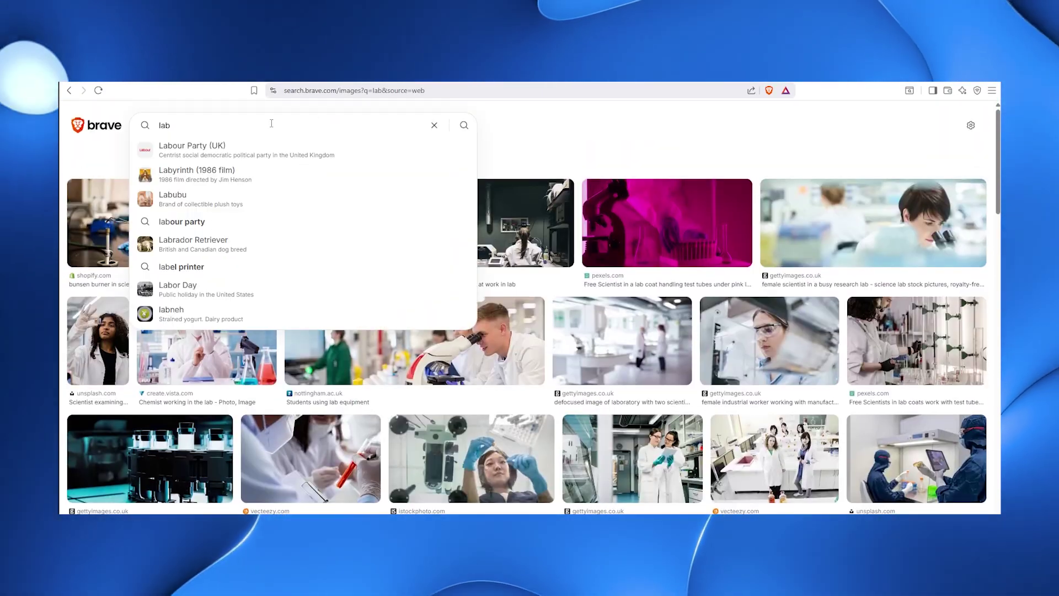
text(ai)
key(Return)
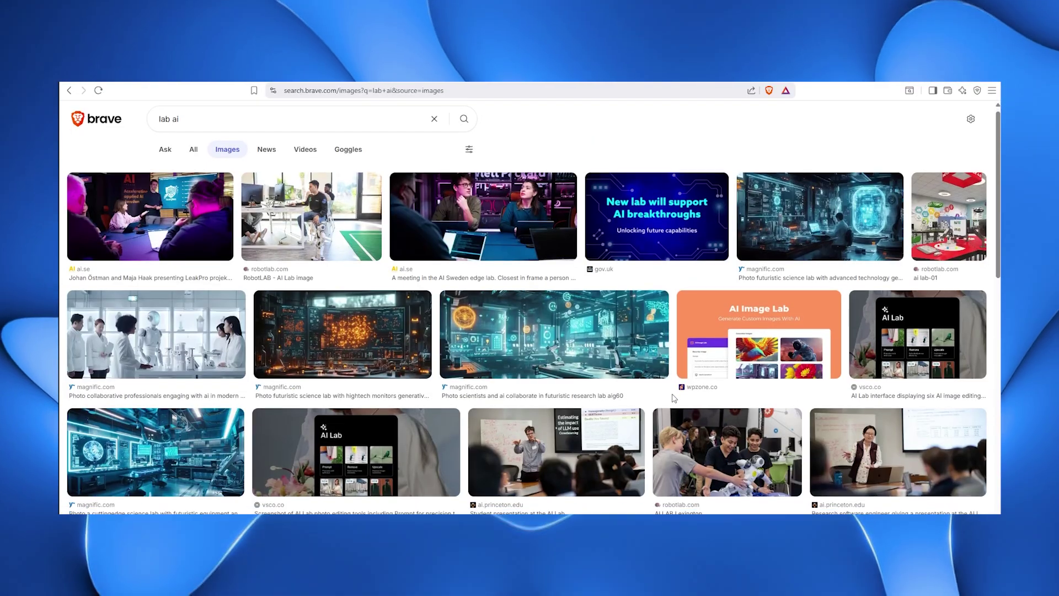
scroll(749, 425, down, 4)
scroll(670, 396, down, 1)
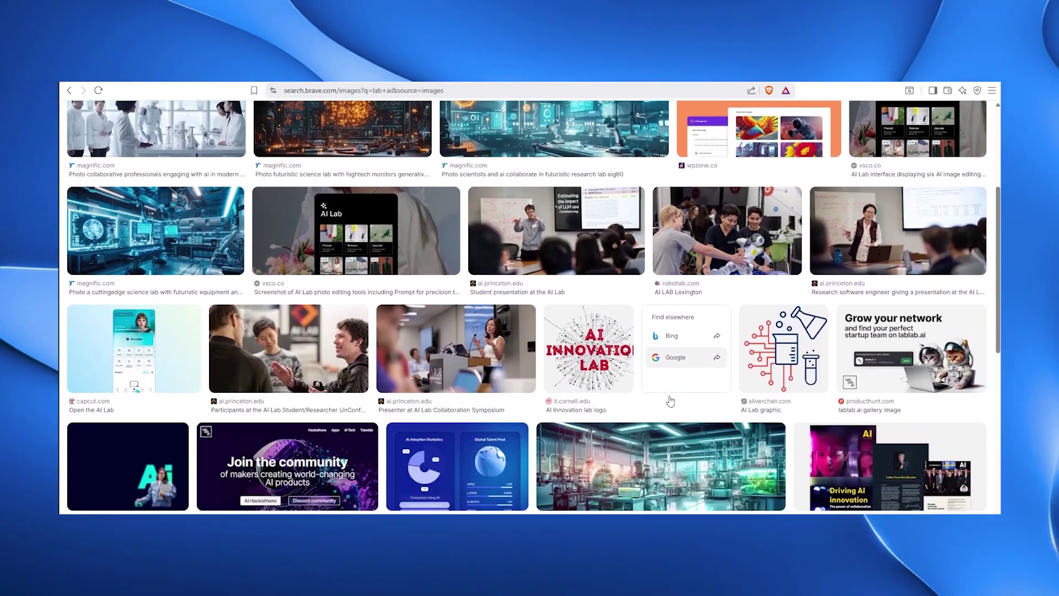
scroll(671, 399, down, 3)
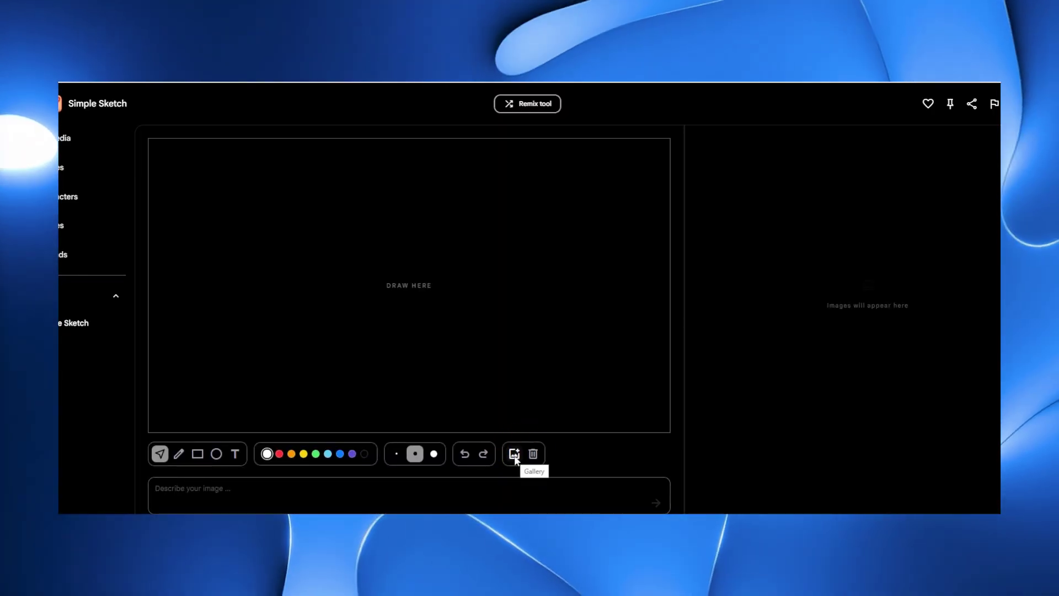
- Upload a laboratory picture of test tubes to the Simple Sketch canvas and activate the image description for writing
click(531, 367)
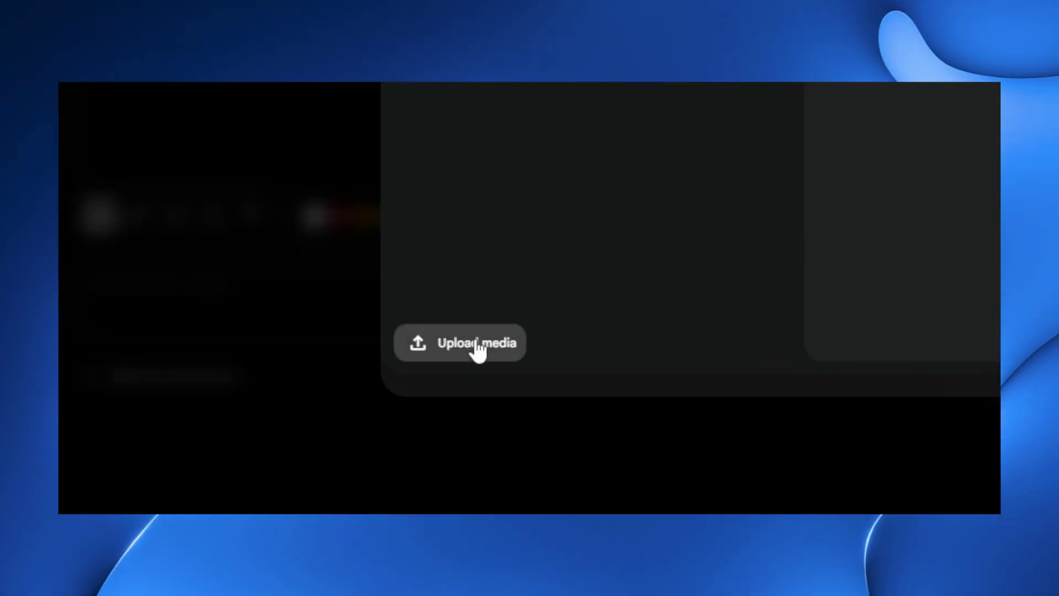
click(349, 433)
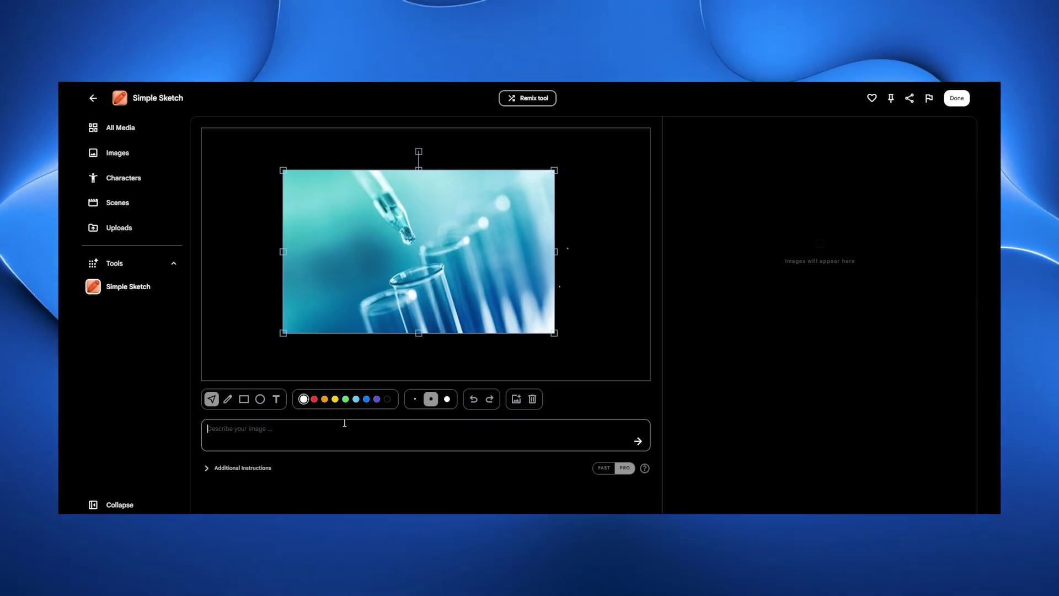
click(344, 423)
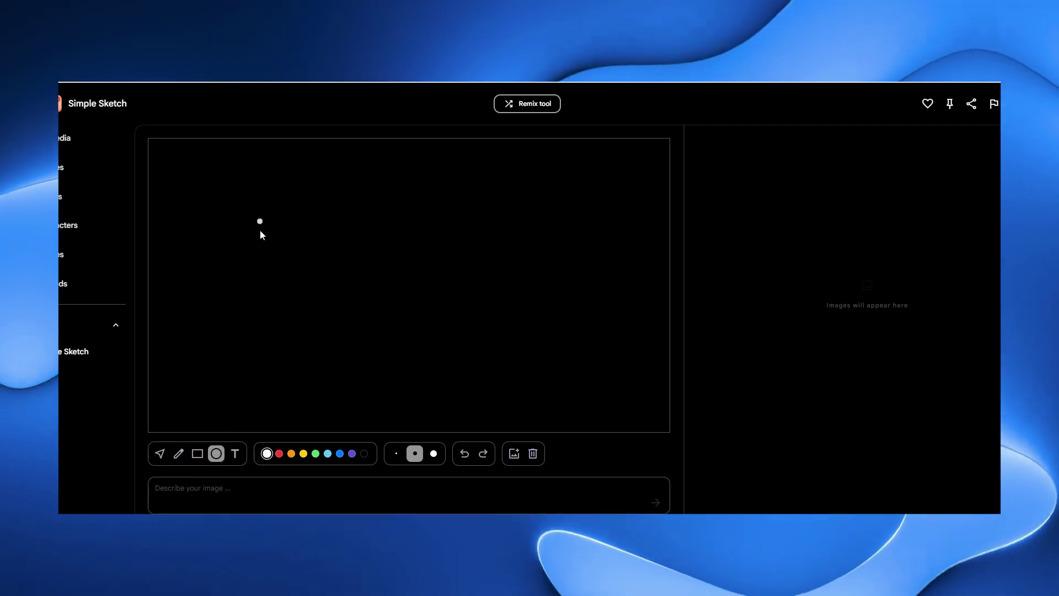
- Draw a white circle and a white rectangle side by side and describe them as "il cerchio e' un sole e il quadrato e' un televisore"
drag(260, 229, 271, 342)
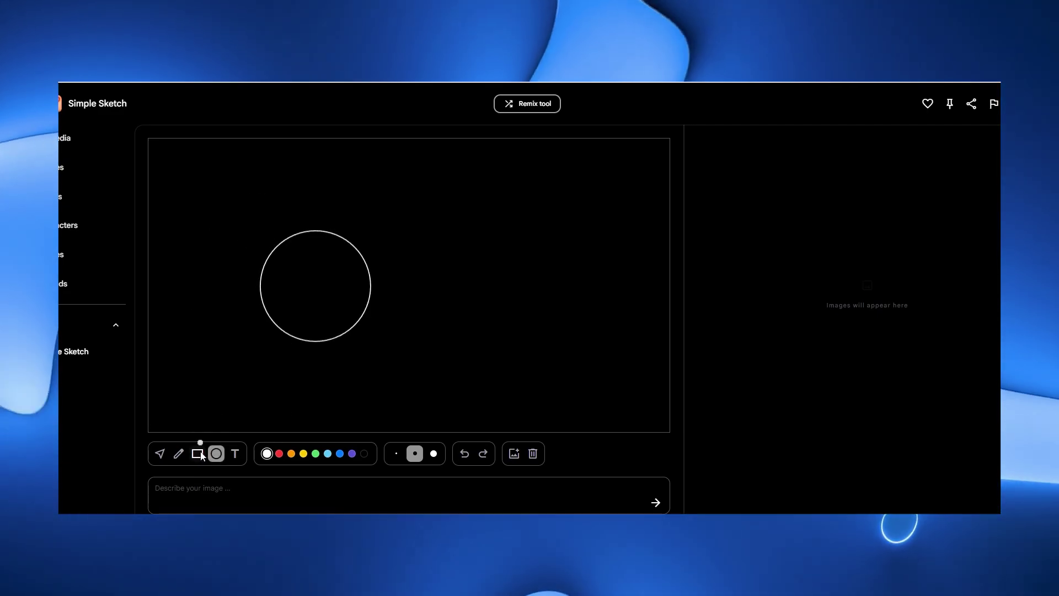
click(197, 453)
mouse_move(457, 237)
mouse_down()
mouse_move(468, 288)
mouse_move(605, 333)
mouse_up()
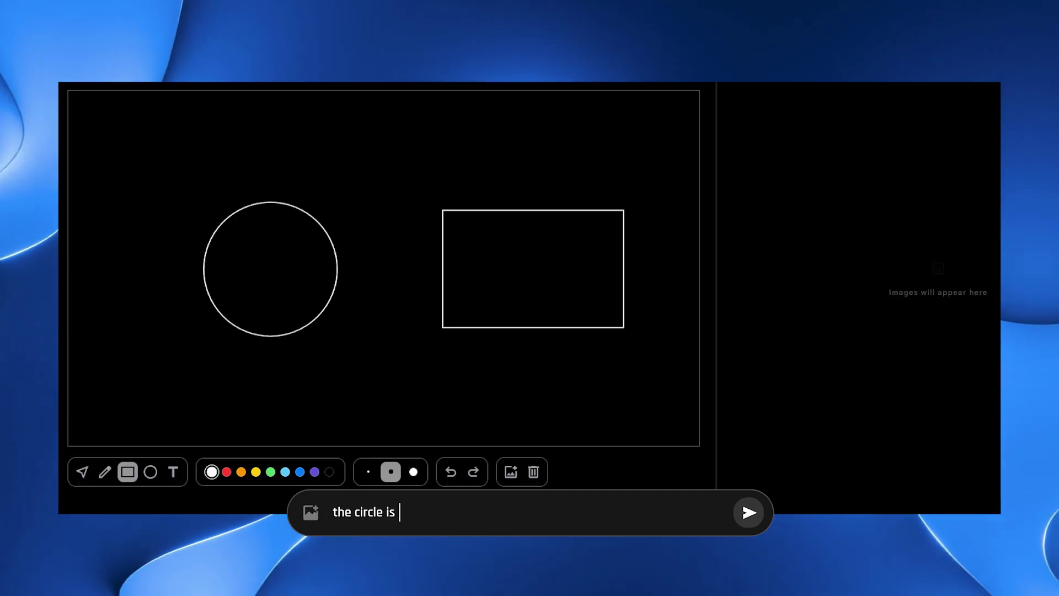
text(a sun, and the rectangle)
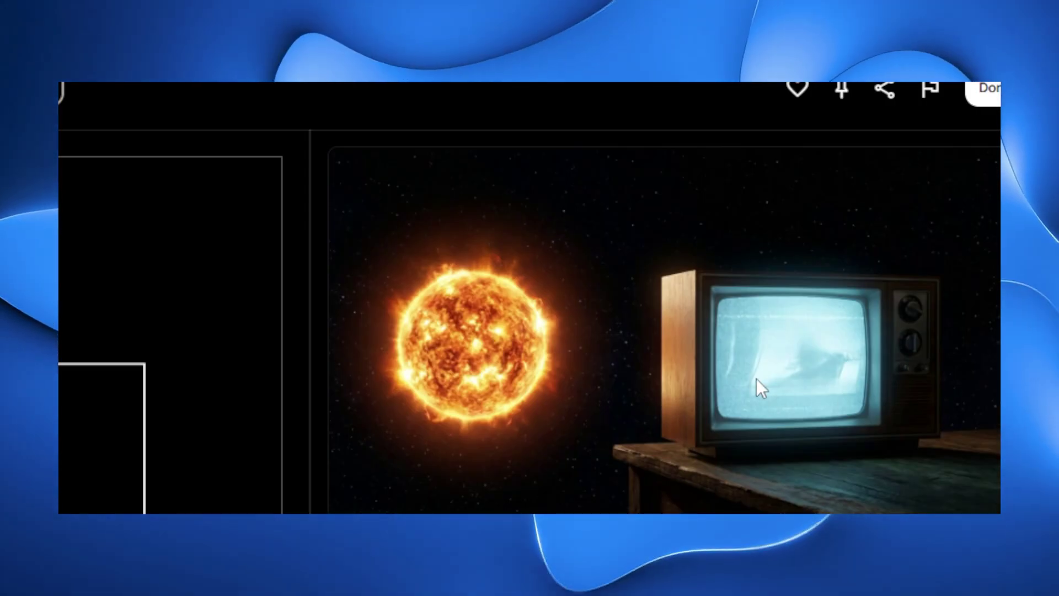
- Draw a blue circle in the canvas's lower left area and a red circle of similar size in its upper right area
click(216, 453)
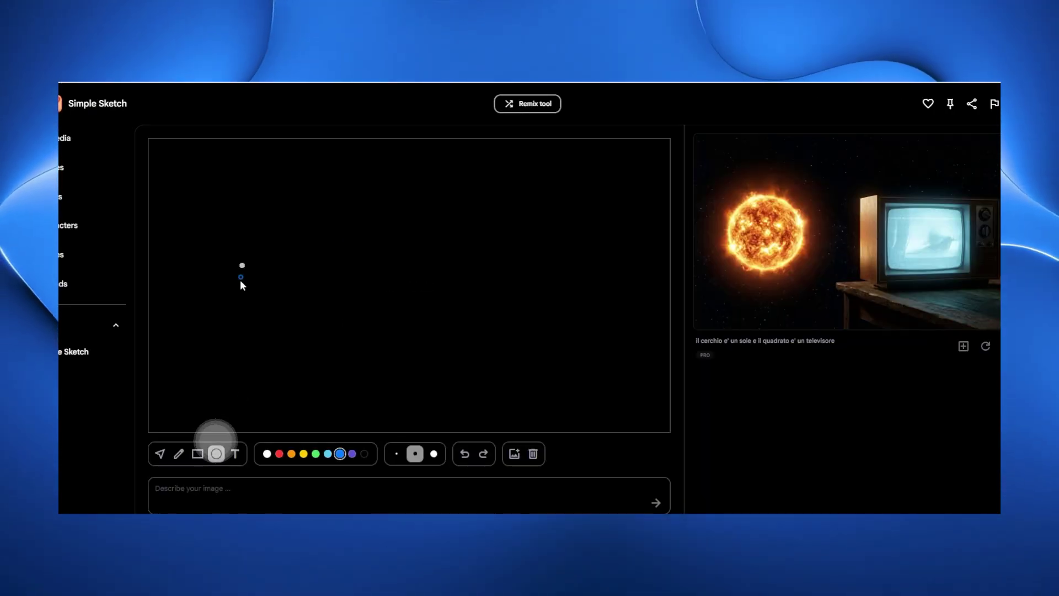
drag(241, 267, 345, 389)
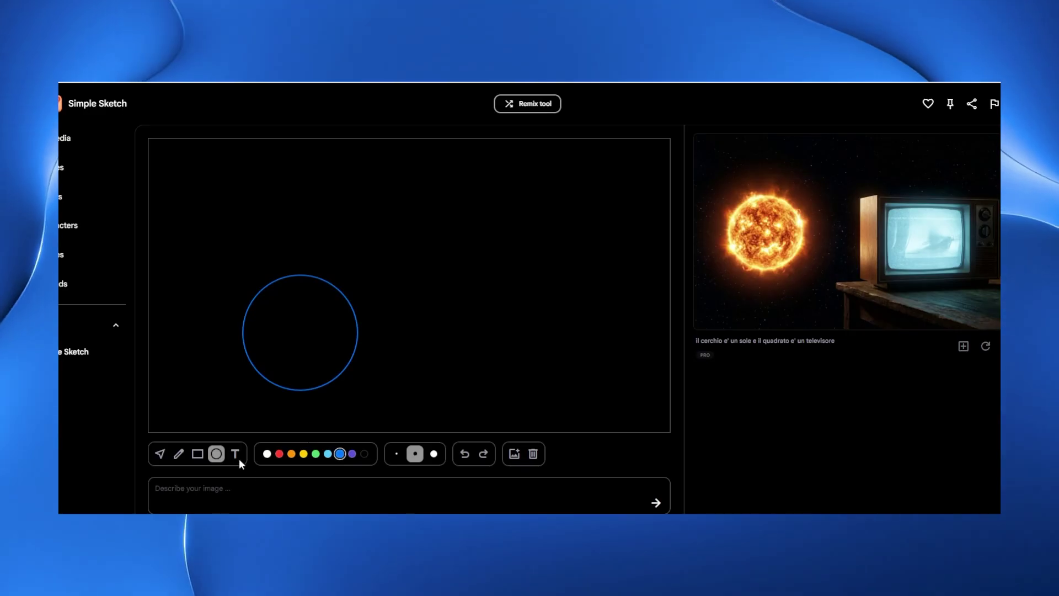
click(279, 453)
drag(487, 182, 601, 297)
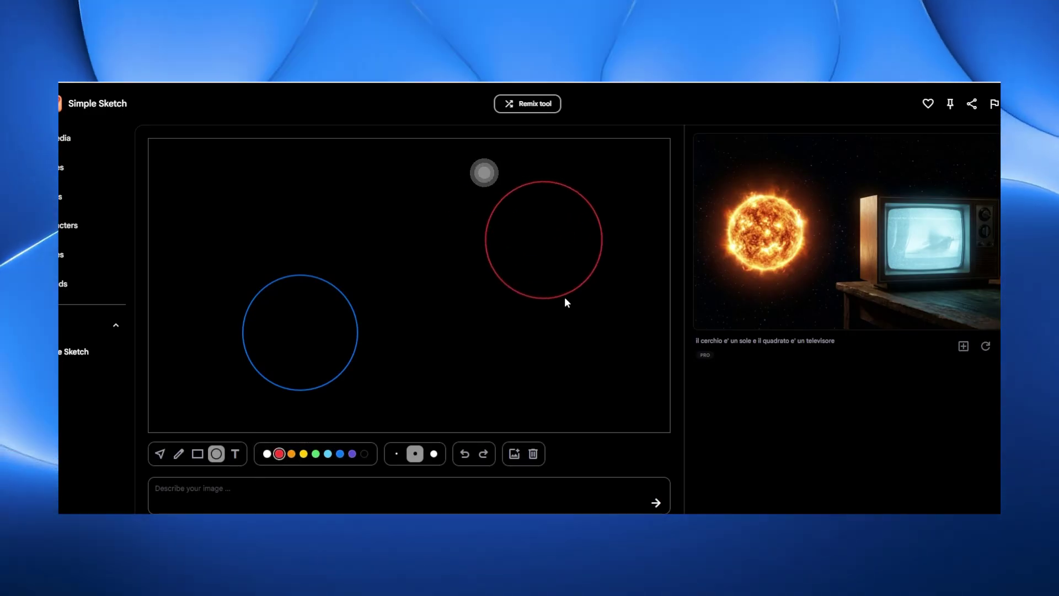
- Generate an image from the two circles with the description "il cerchio rosso e' un sole, e il cerchio blu un pallone da calcio"
click(283, 488)
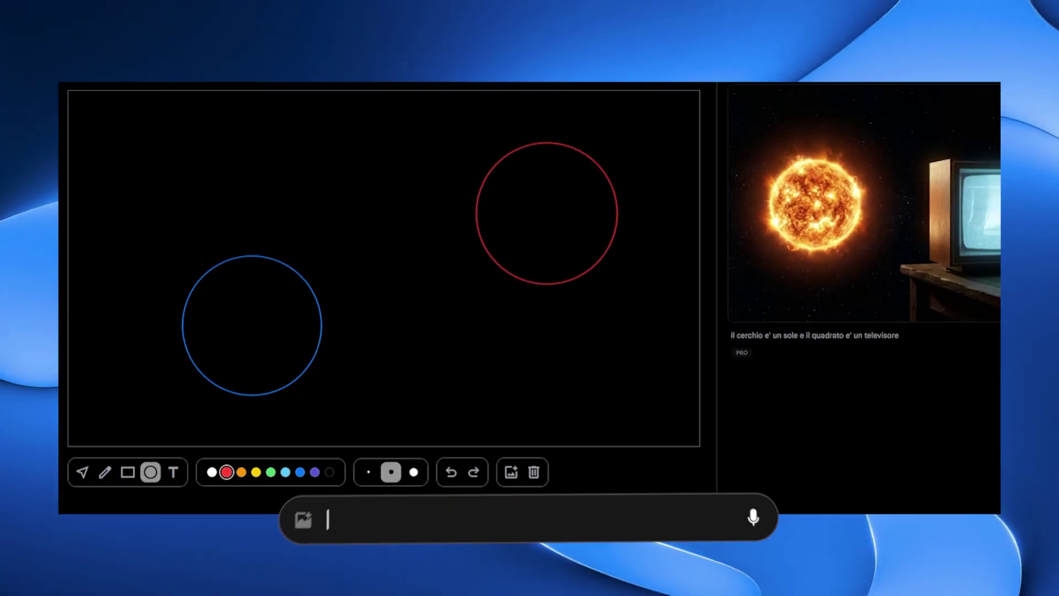
text(The blue circle is a sun, the red circle is)
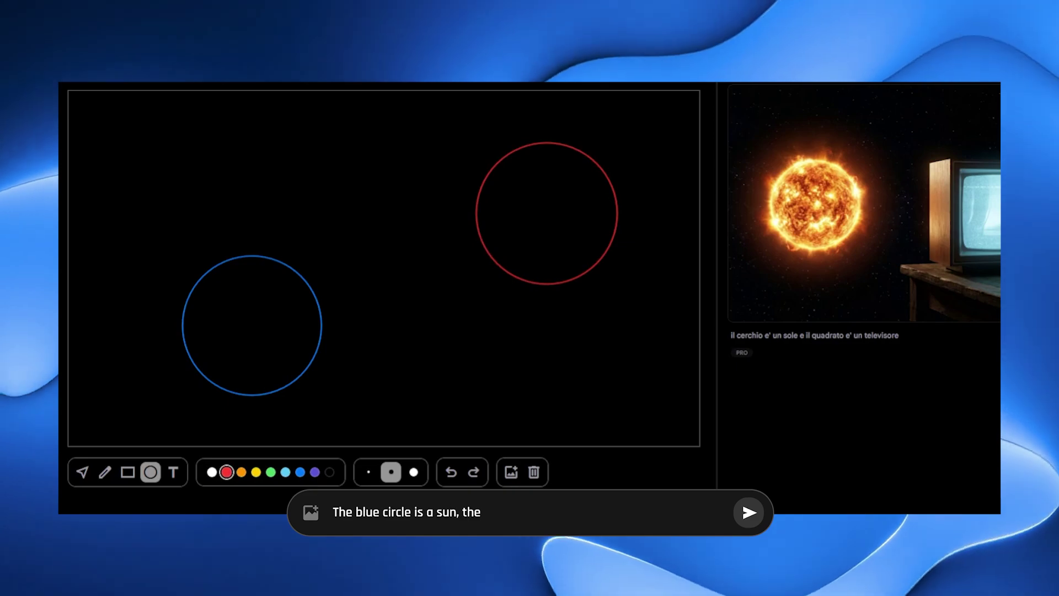
text( a football)
key(Return)
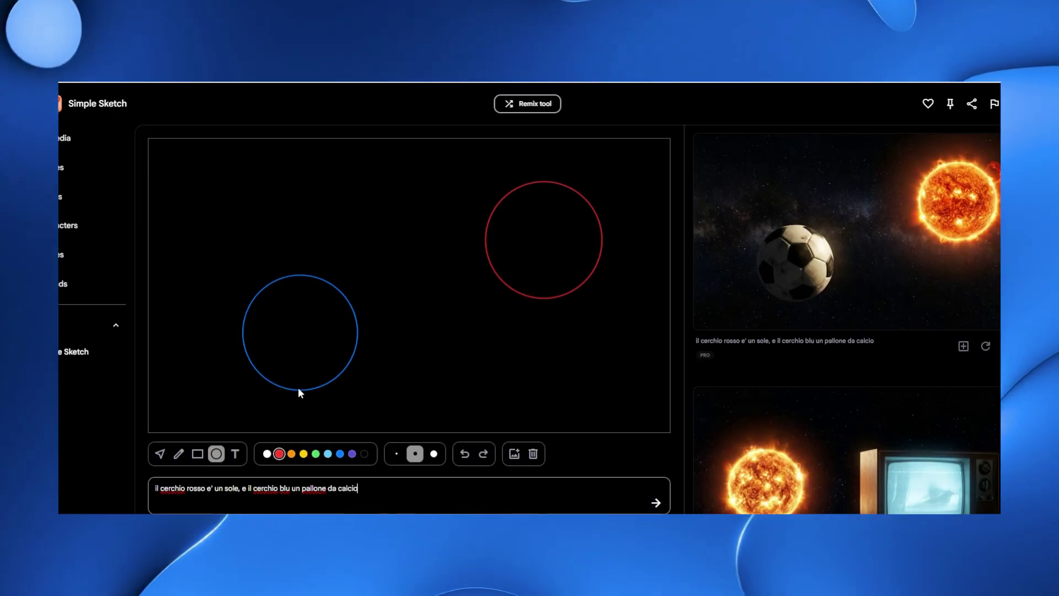
- Remove the red and blue circles from the canvas and insert the generated football-and-sun image from the gallery
click(561, 284)
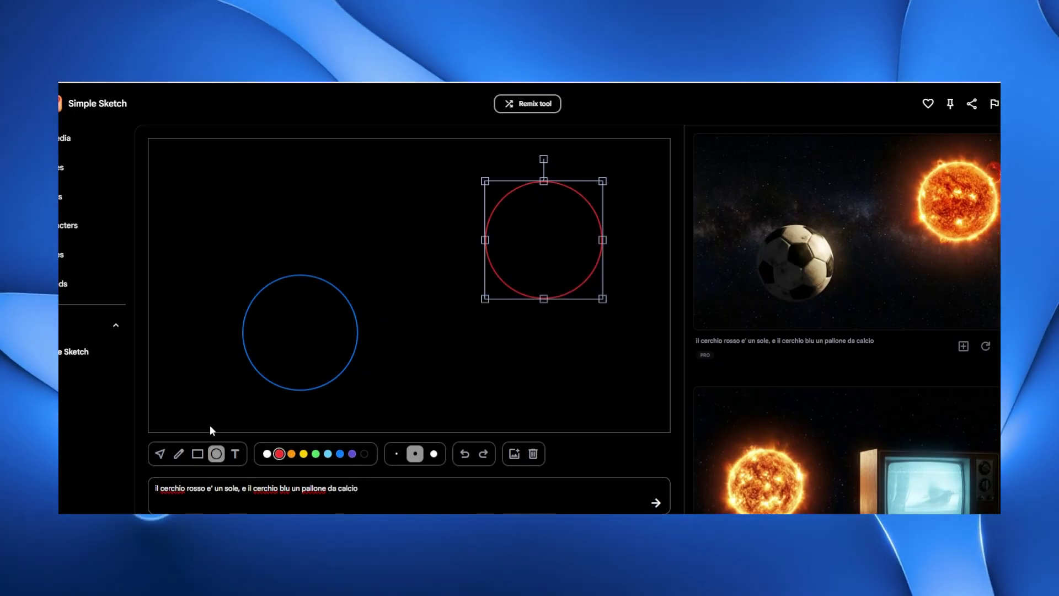
click(205, 418)
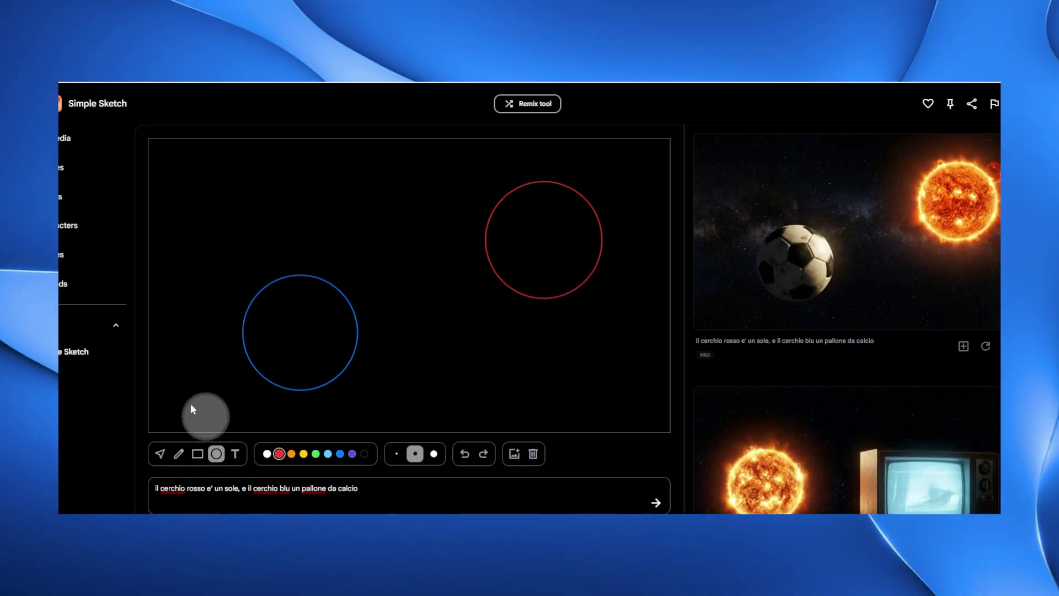
click(466, 454)
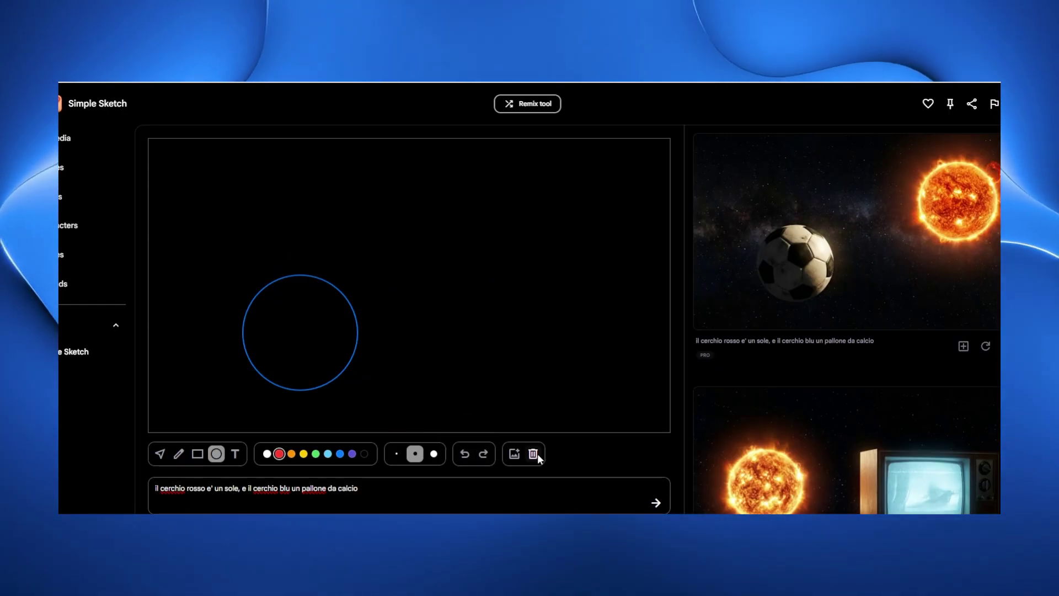
click(465, 455)
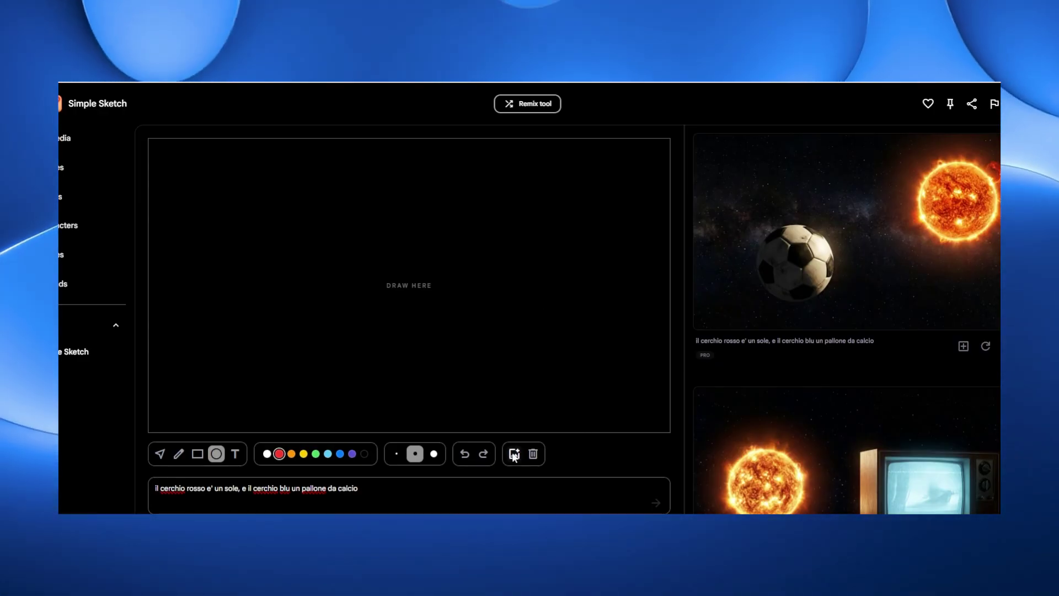
click(514, 453)
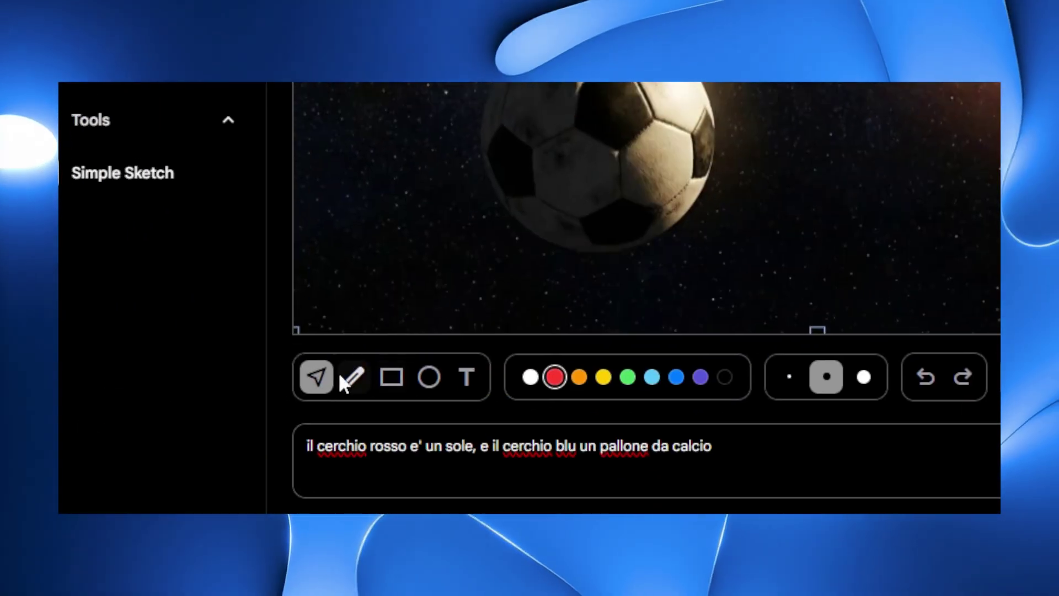
- Sketch a red stick figure freehand between the football and the sun, with a stroke from its foot toward the ball
click(352, 377)
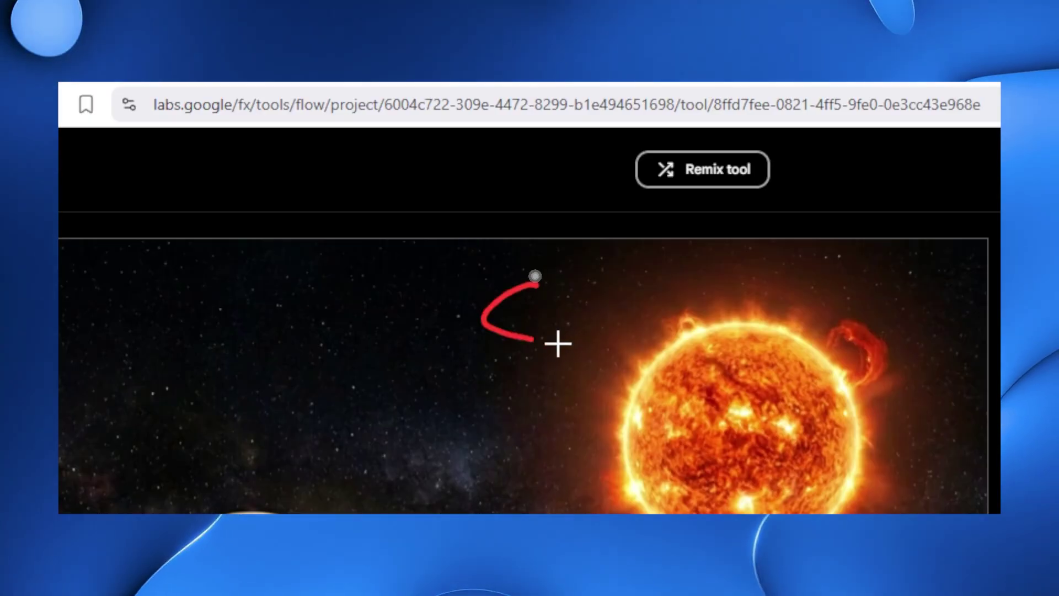
mouse_move(558, 344)
mouse_down()
mouse_move(631, 294)
mouse_move(529, 274)
mouse_up()
drag(563, 325, 551, 512)
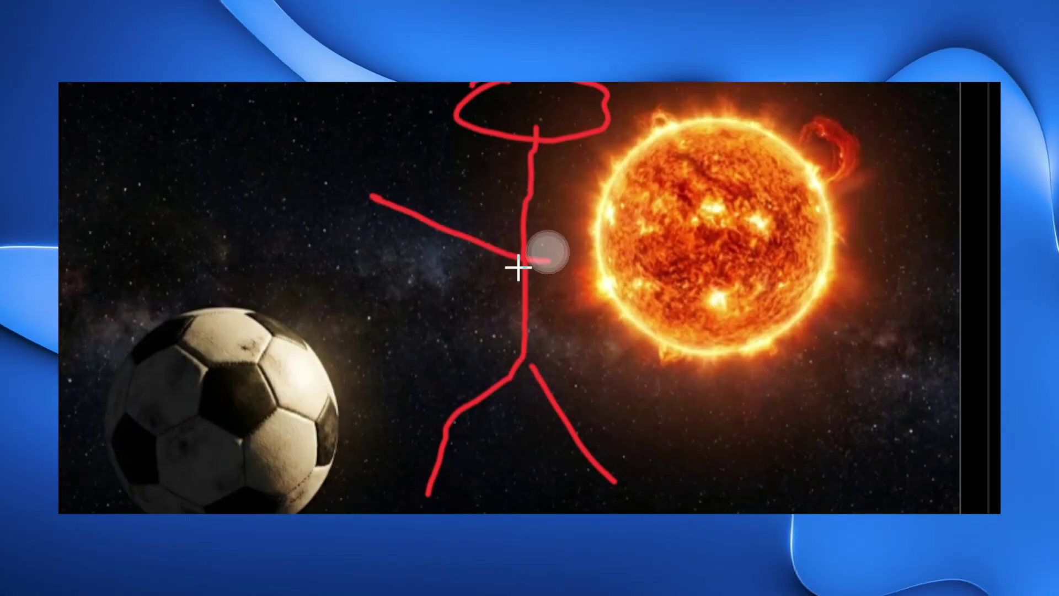
drag(527, 255, 632, 349)
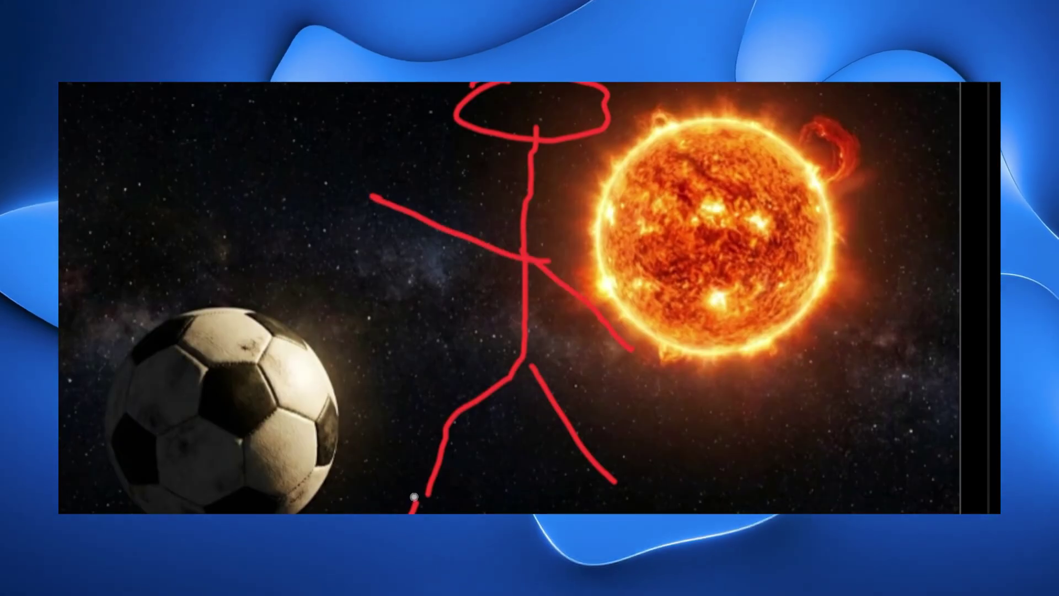
drag(411, 511, 252, 462)
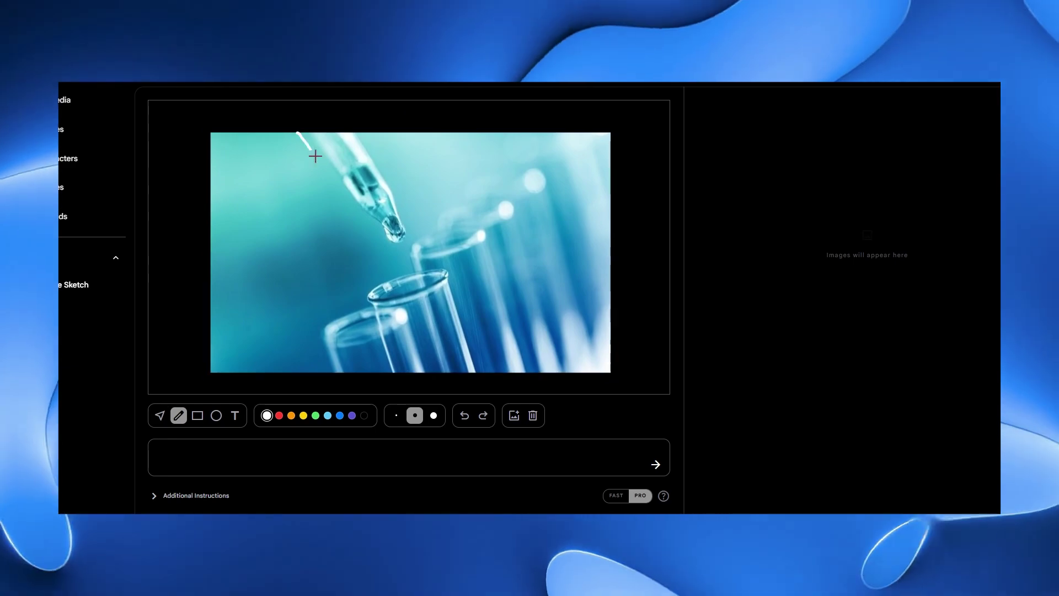
- Undo the stray stroke and trace the pipette on the inserted photo in white, with a drop hanging from its tip
key(ctrl+z)
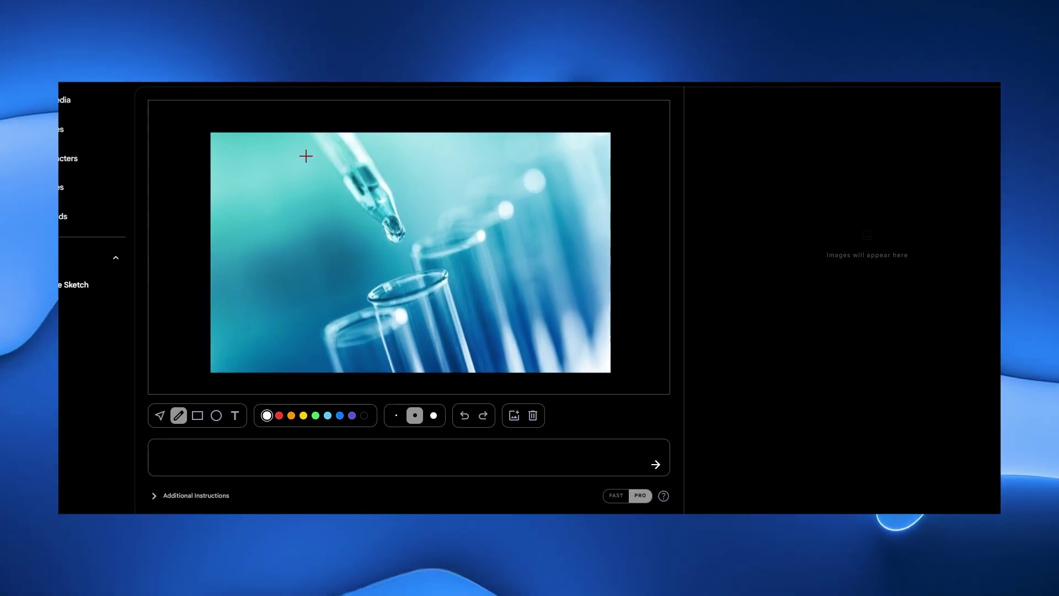
drag(300, 130, 312, 142)
drag(367, 215, 390, 237)
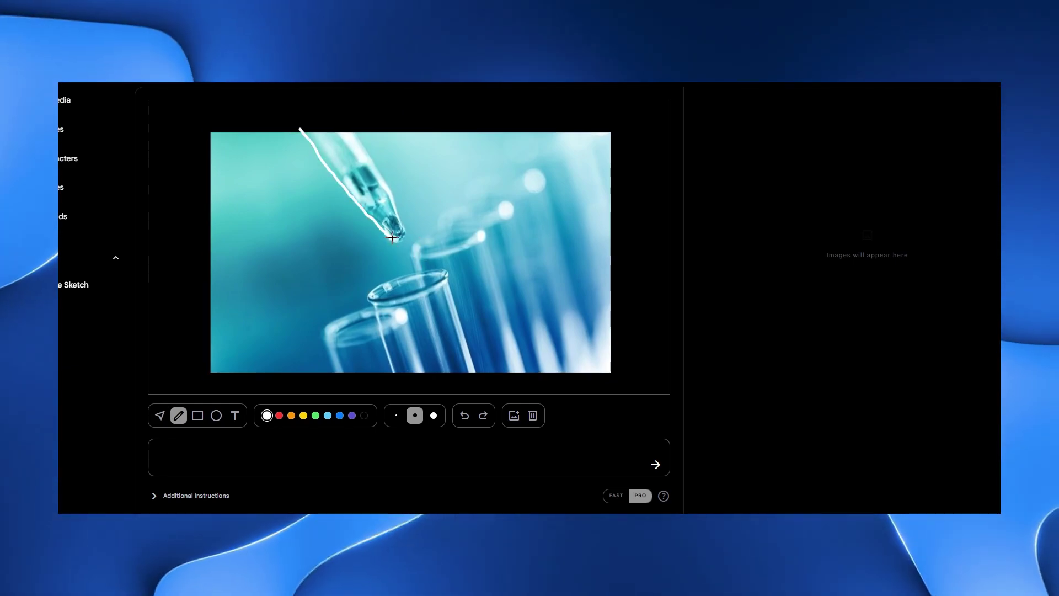
drag(347, 130, 325, 114)
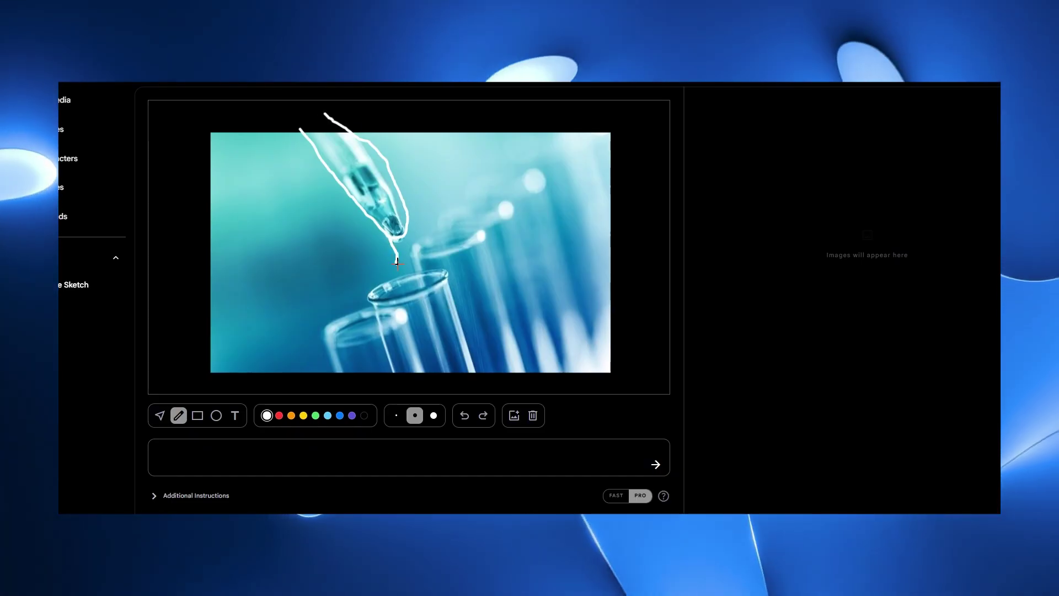
mouse_move(397, 262)
mouse_down()
mouse_move(411, 258)
mouse_move(407, 238)
mouse_up()
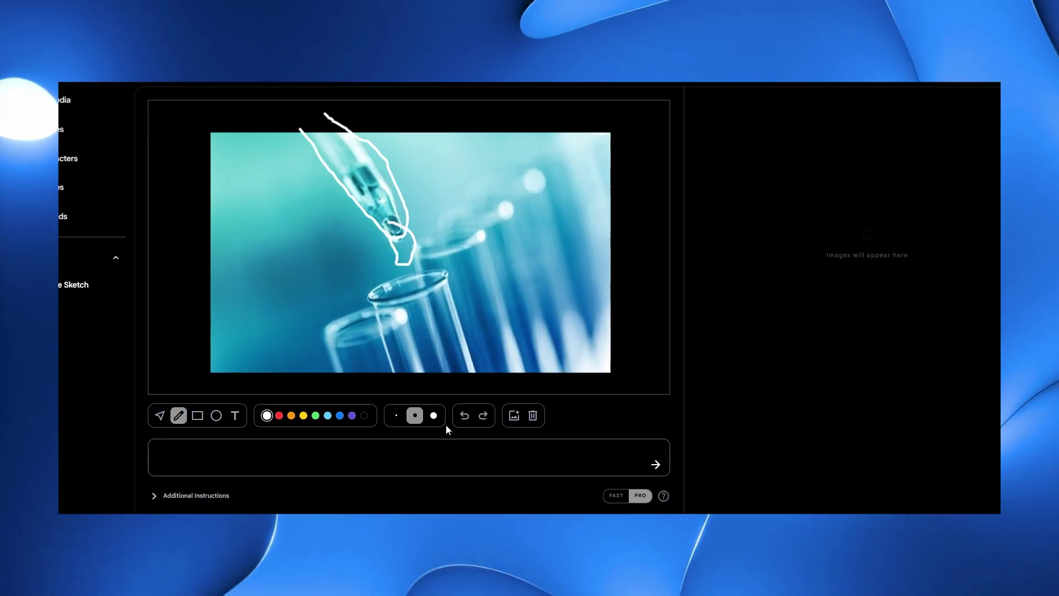
- Trace the rim and both sides of the test tube below the drop in white
drag(400, 381, 411, 393)
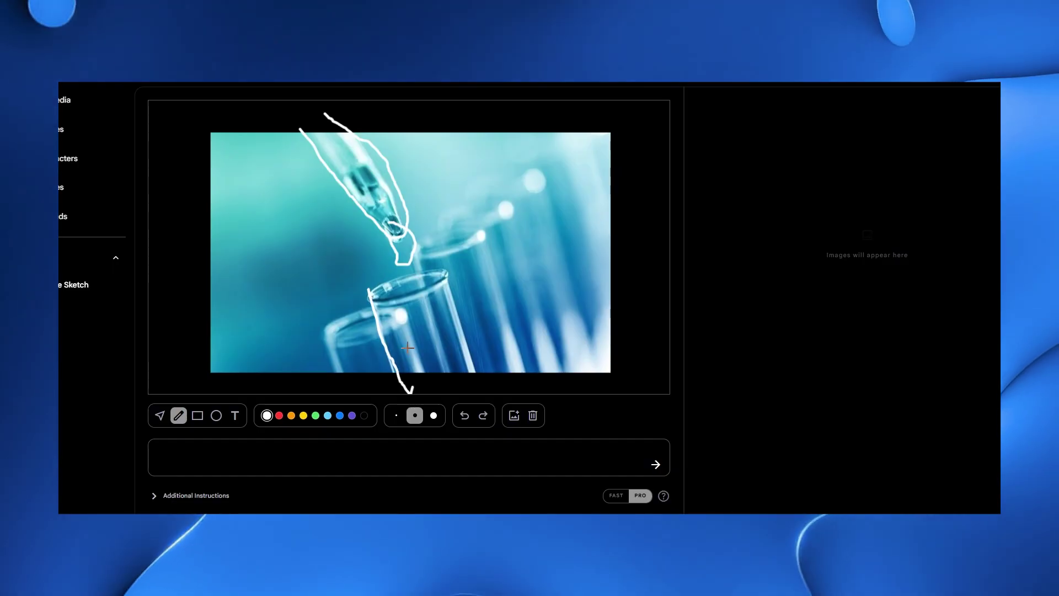
mouse_move(371, 297)
mouse_down()
mouse_move(393, 298)
mouse_move(430, 271)
mouse_up()
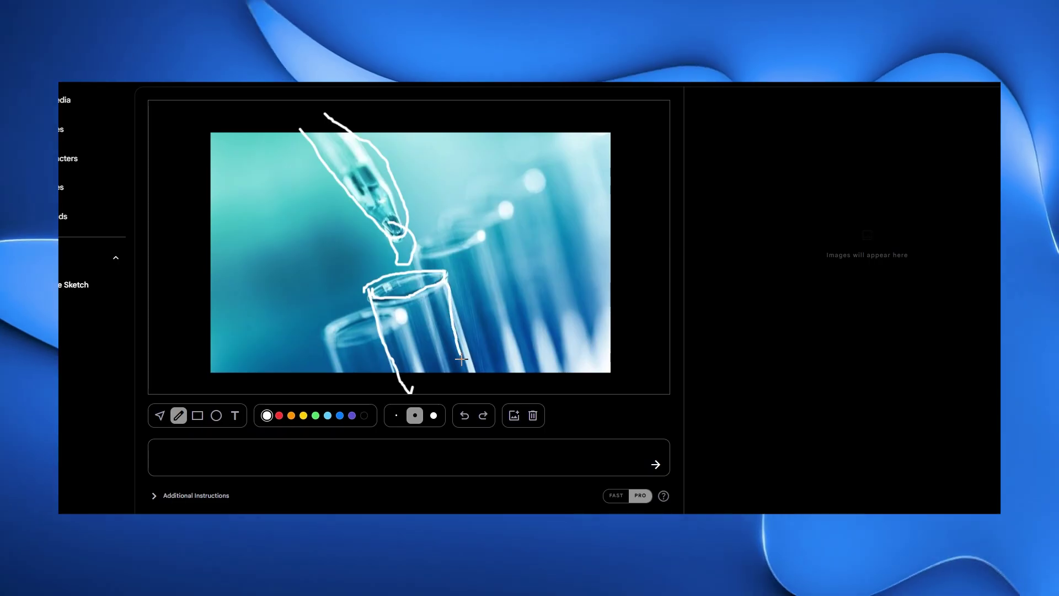
drag(461, 359, 468, 379)
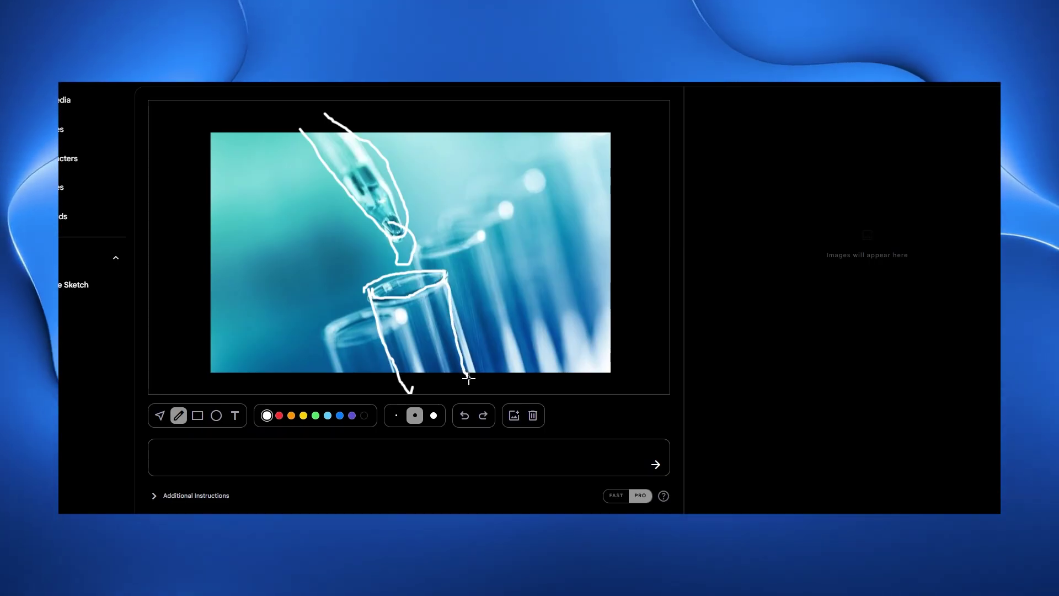
- Generate an image from the traced sketch with the description "A drop is falling from a pipet, turning from a dark colour to a light colour"
key(alt+space)
text(A drop is falli)
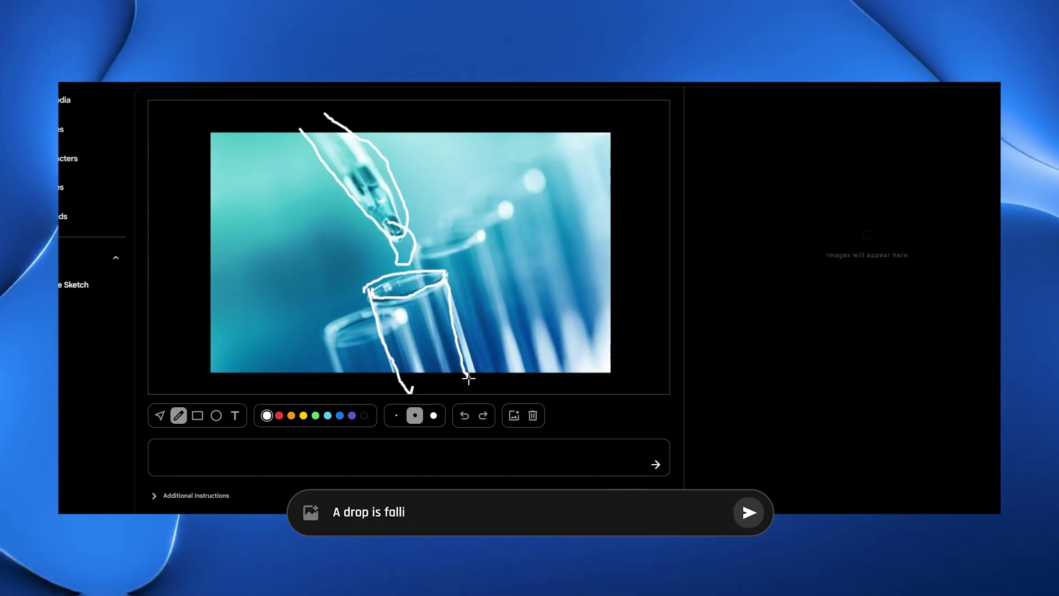
text(ng from a pipet, turning from a dark colour to a light colour)
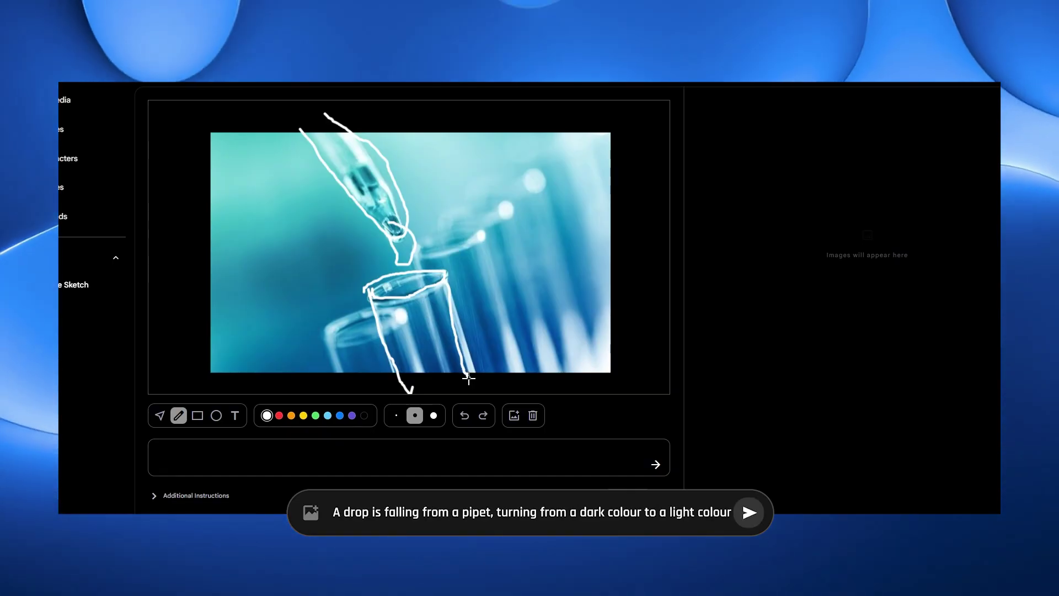
key(Return)
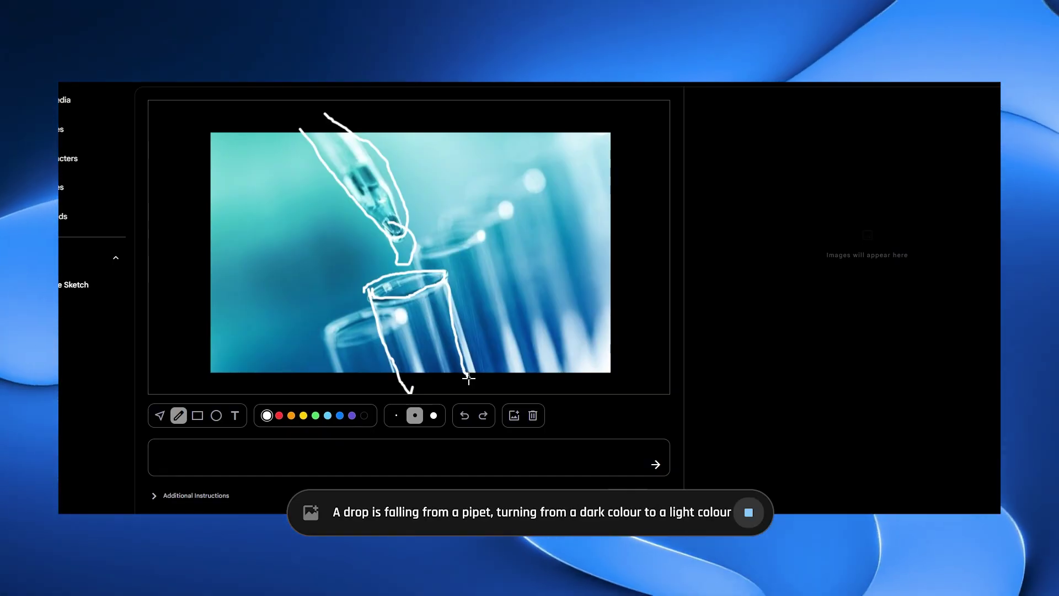
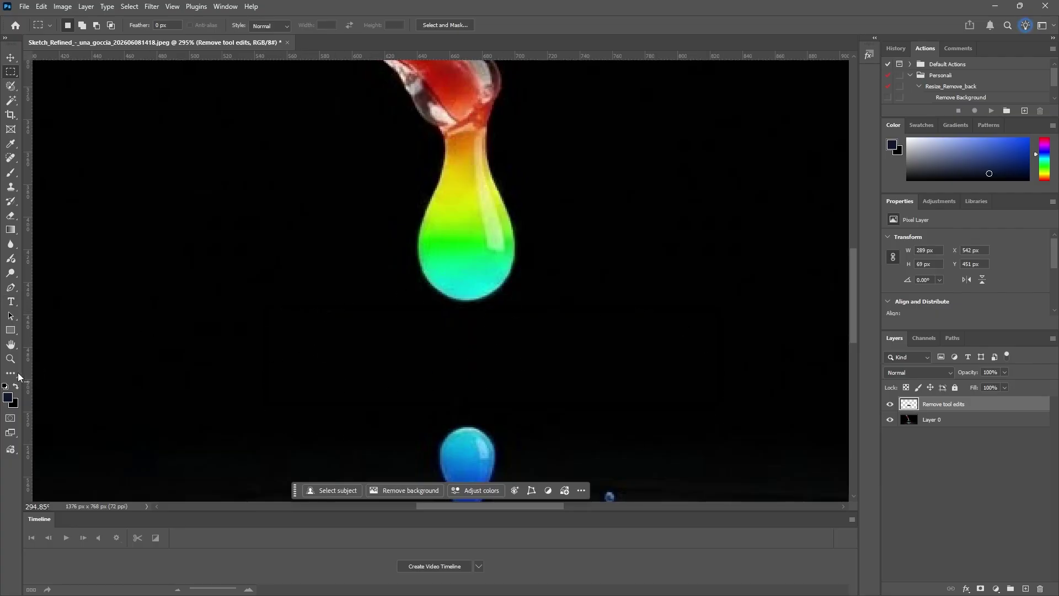
- In Photoshop, set the text over the drop picture to "Noage Lab" and move it down between the two drops
click(11, 358)
drag(670, 362, 619, 363)
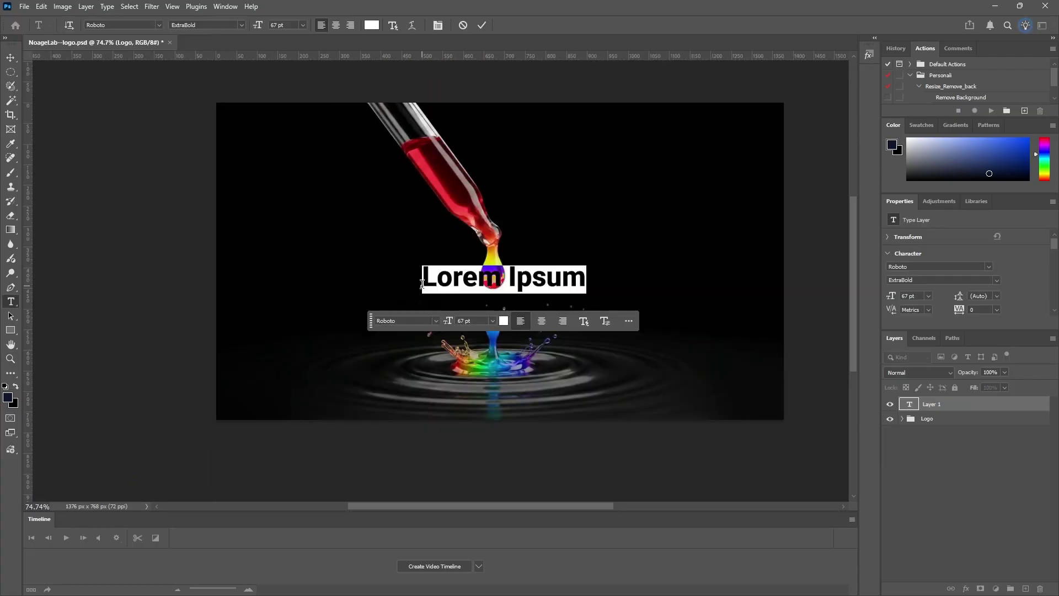
text(Noage Lab)
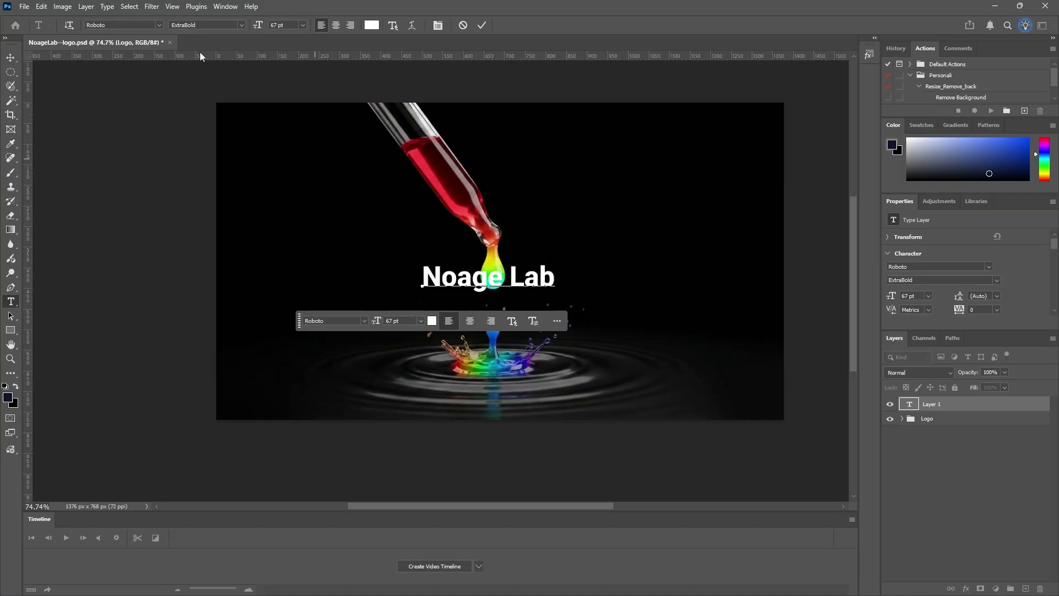
click(9, 56)
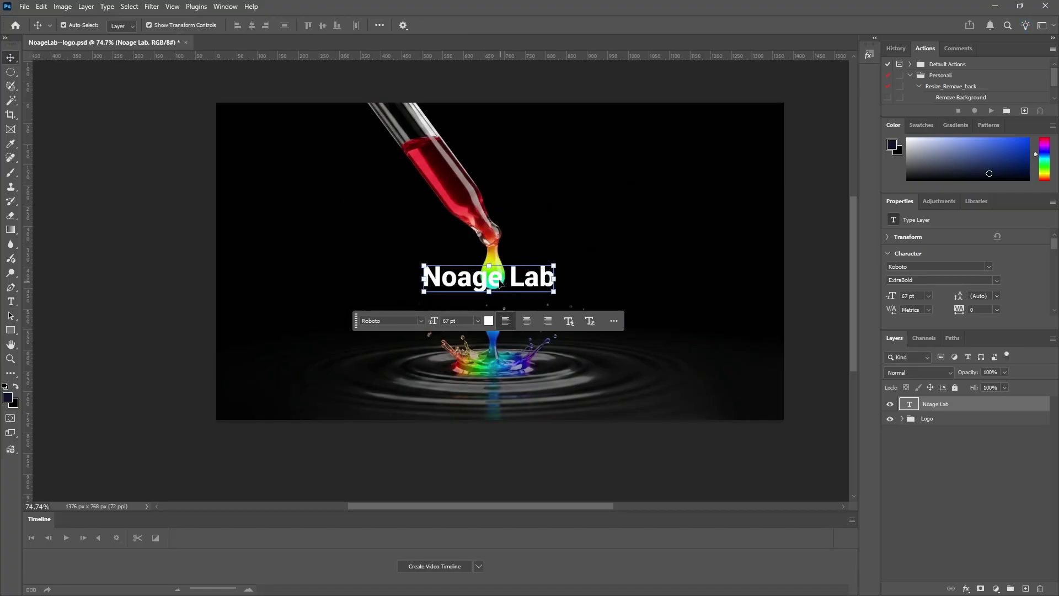
drag(499, 282, 503, 309)
click(605, 182)
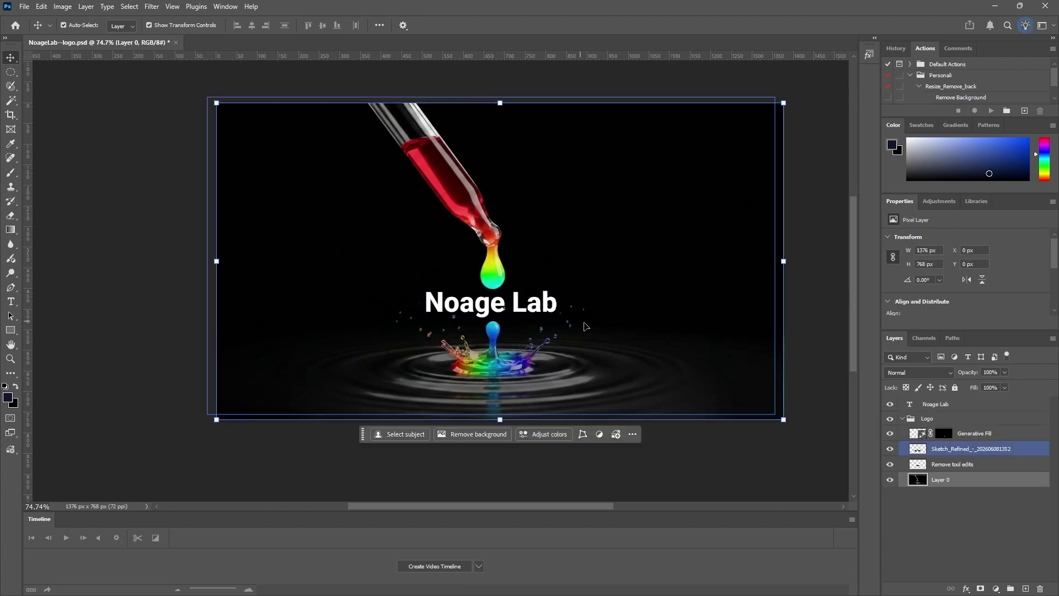
click(530, 297)
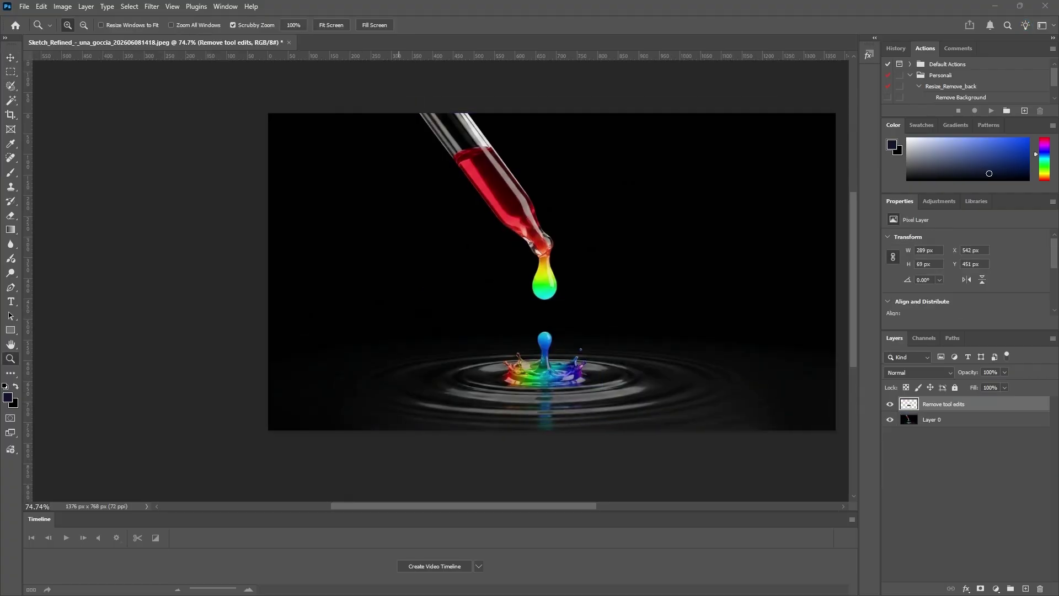
mouse_move(759, 205)
mouse_down()
mouse_move(516, 241)
mouse_move(552, 254)
mouse_up()
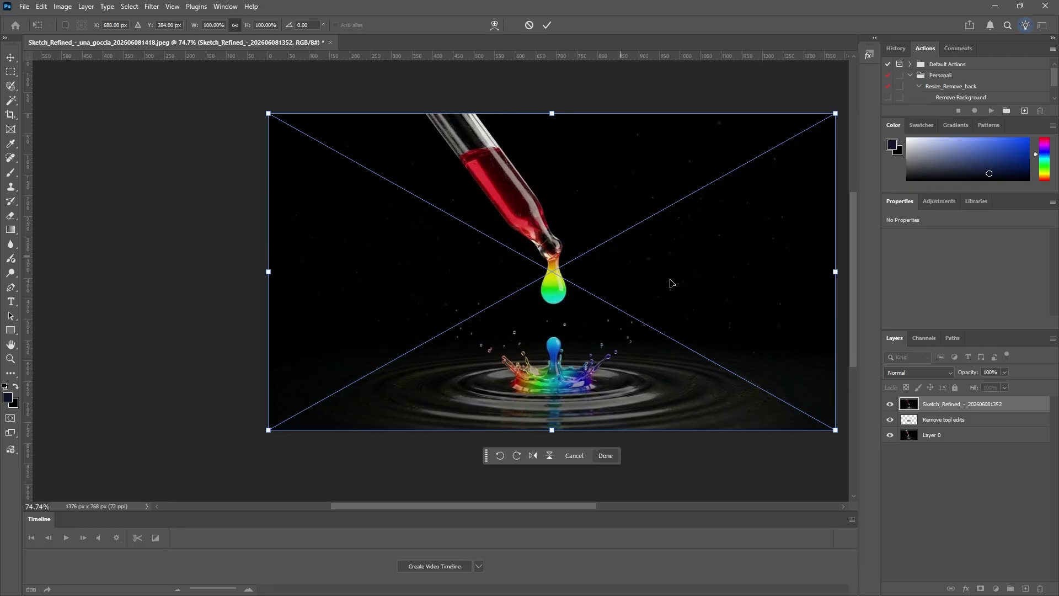
mouse_move(560, 294)
mouse_down()
mouse_move(610, 208)
mouse_move(548, 204)
mouse_move(551, 288)
mouse_move(580, 294)
mouse_move(565, 292)
mouse_up()
key(z)
click(1004, 373)
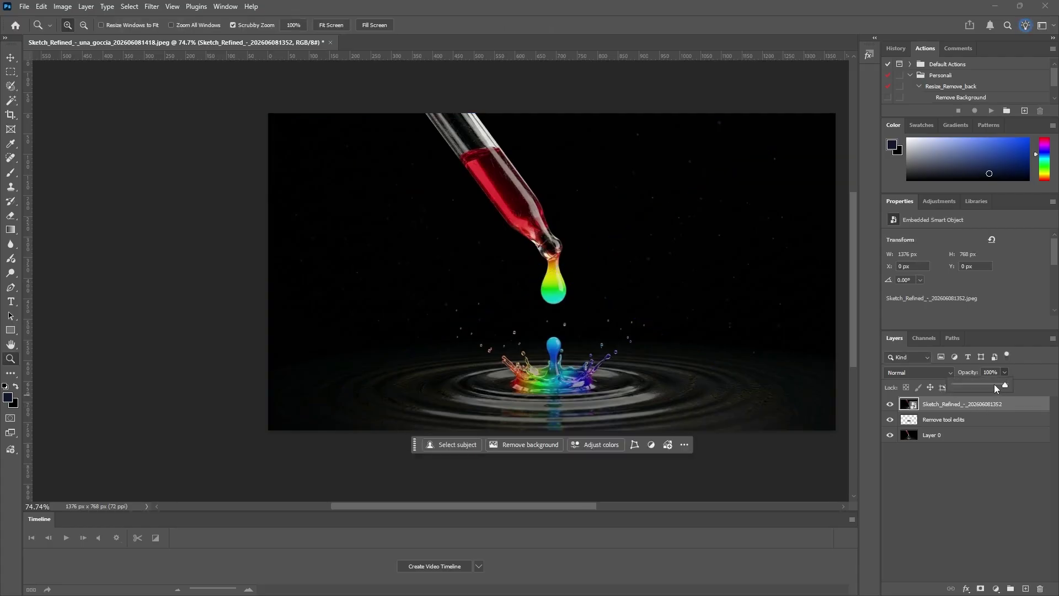
drag(994, 385, 962, 383)
right_click(905, 403)
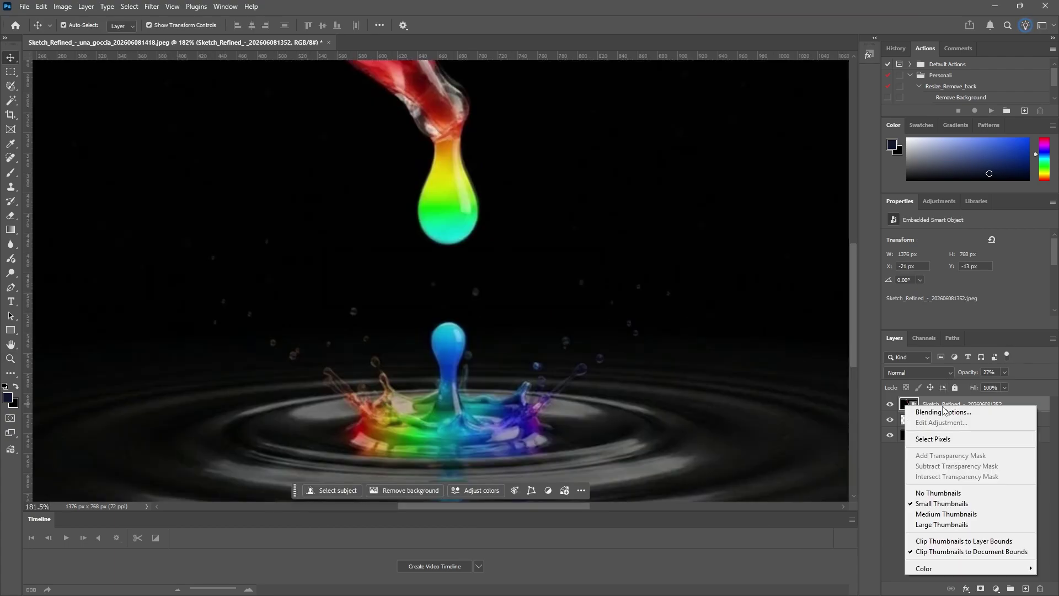
right_click(957, 405)
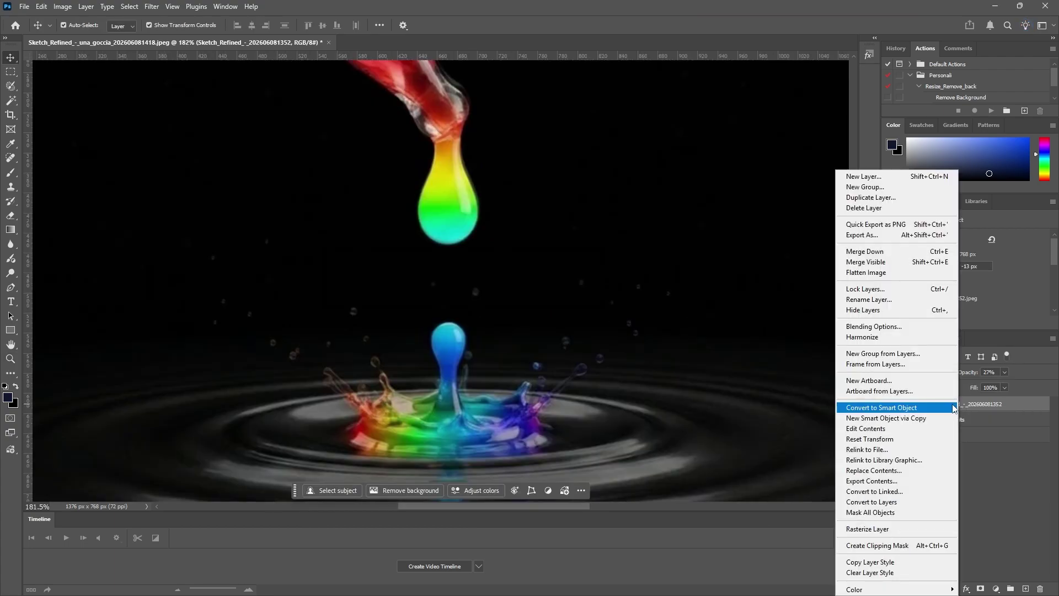
click(885, 528)
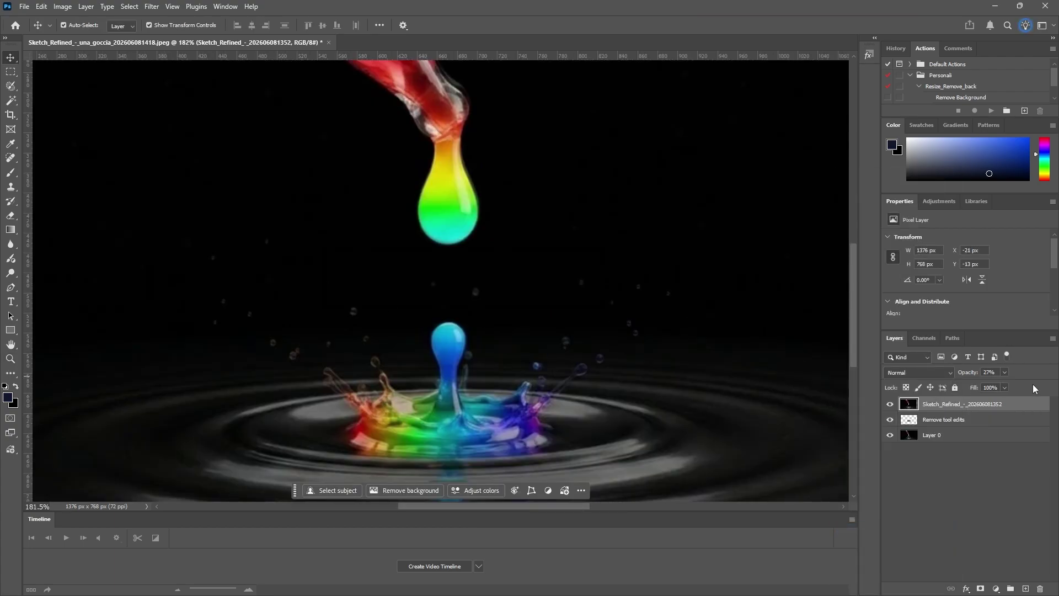
- Vary the top layer's opacity to compare its splash with the picture underneath
click(1005, 372)
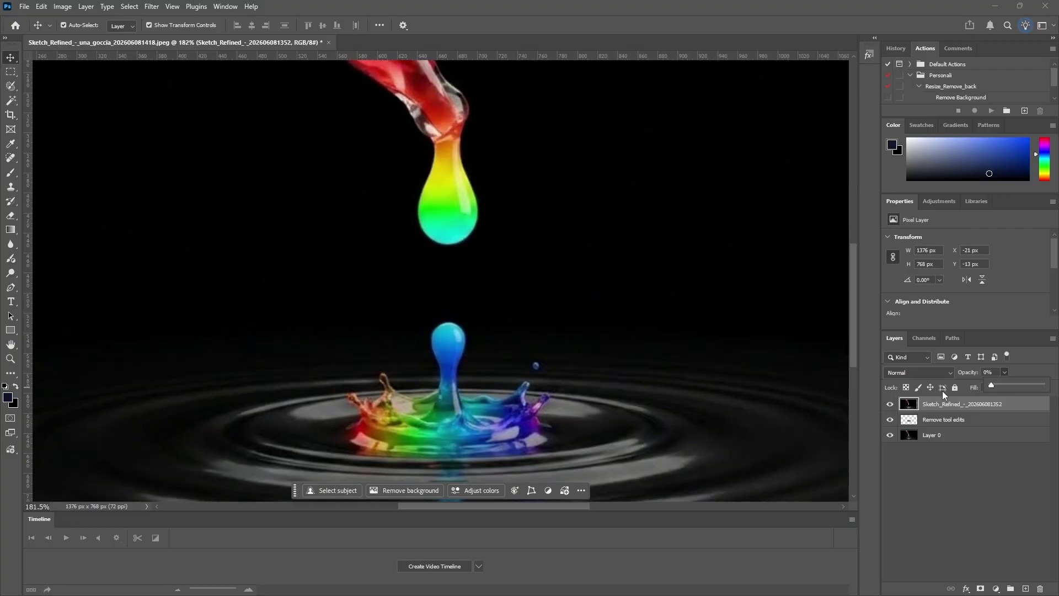
drag(1002, 384, 1024, 400)
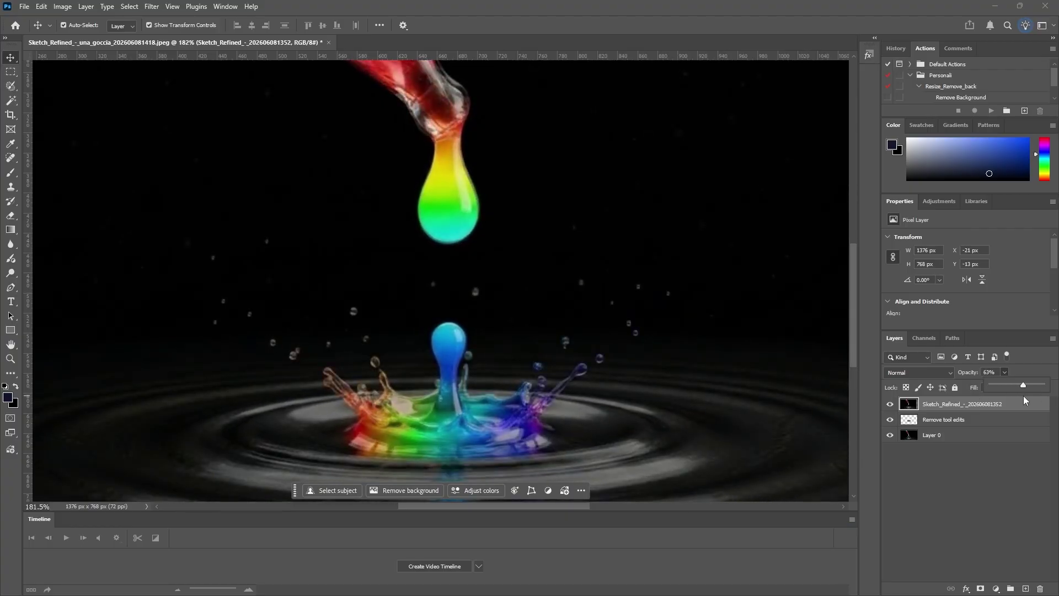
drag(780, 435, 772, 436)
- Isolate the top layer's droplets and side splashes with elliptical selections on both sides and between the drops, at 100% layer opacity
click(10, 71)
click(53, 84)
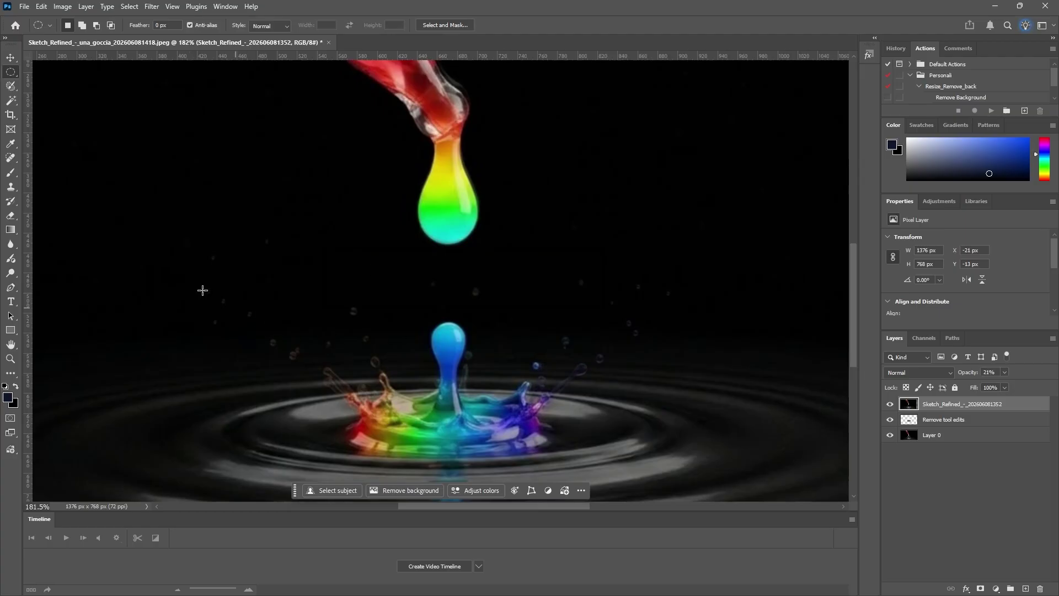
drag(199, 279, 413, 426)
drag(511, 278, 731, 429)
drag(408, 262, 511, 313)
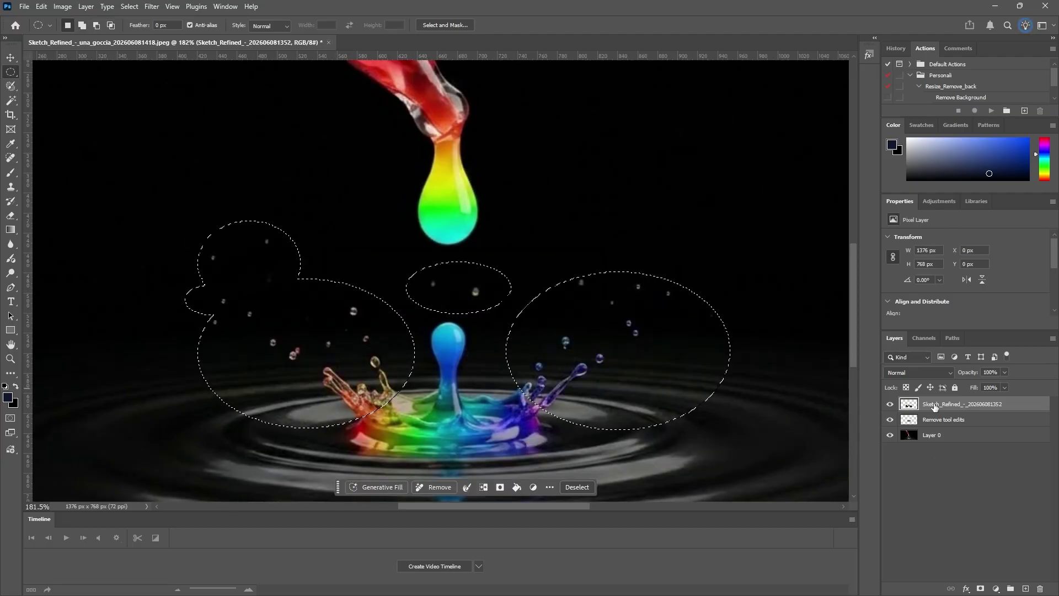
- Hide the two lower layers to check the isolated splash areas, clear the selection and show both layers again
click(890, 419)
click(889, 434)
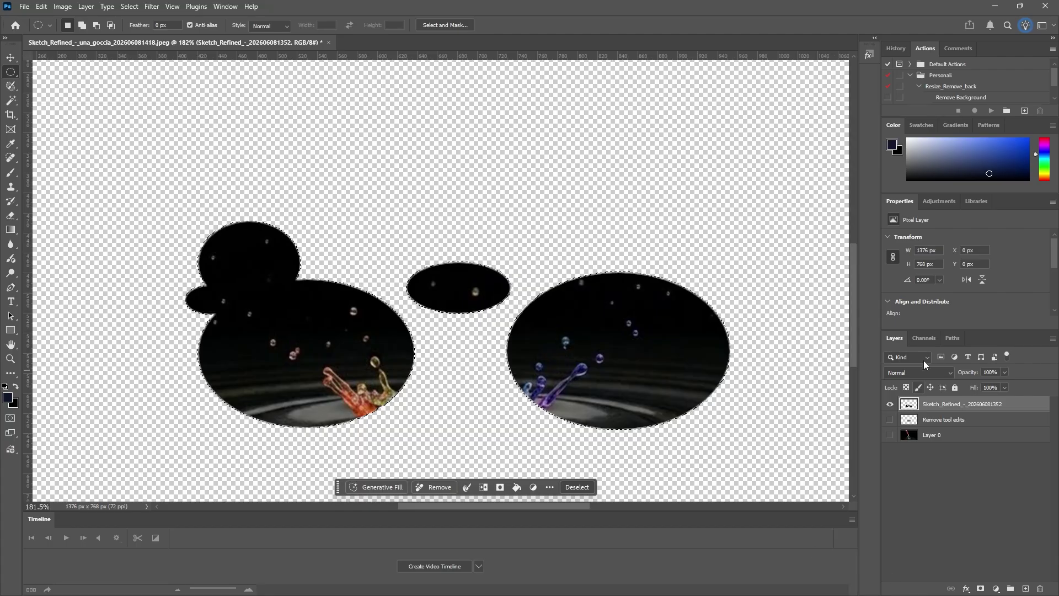
key(ctrl+d)
click(890, 419)
click(890, 434)
- Toggle the splash layer's visibility repeatedly to compare the picture with and without the added droplets
click(889, 404)
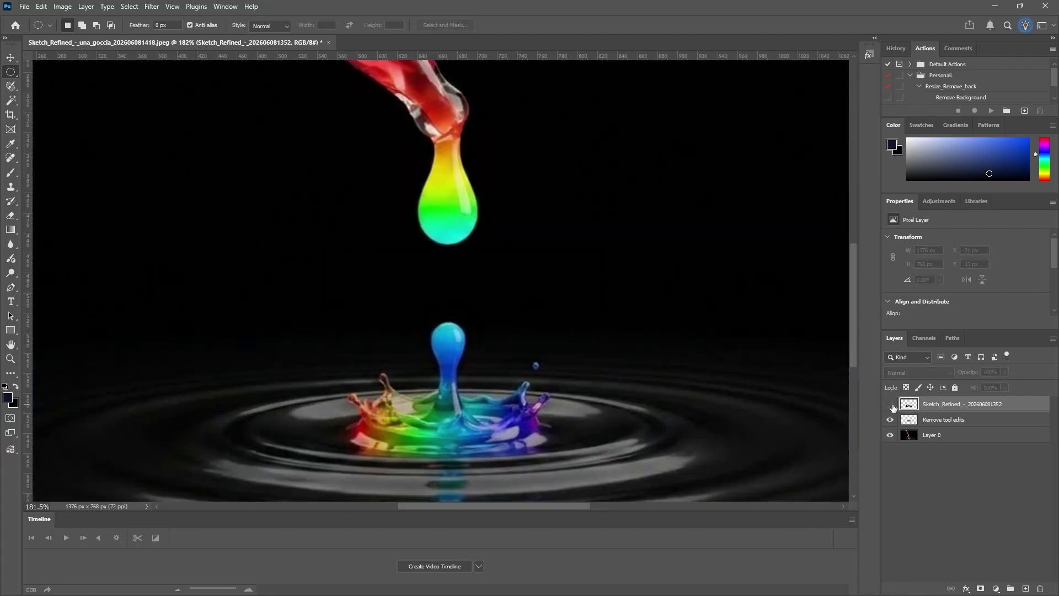
click(890, 404)
click(890, 403)
click(890, 403)
click(890, 404)
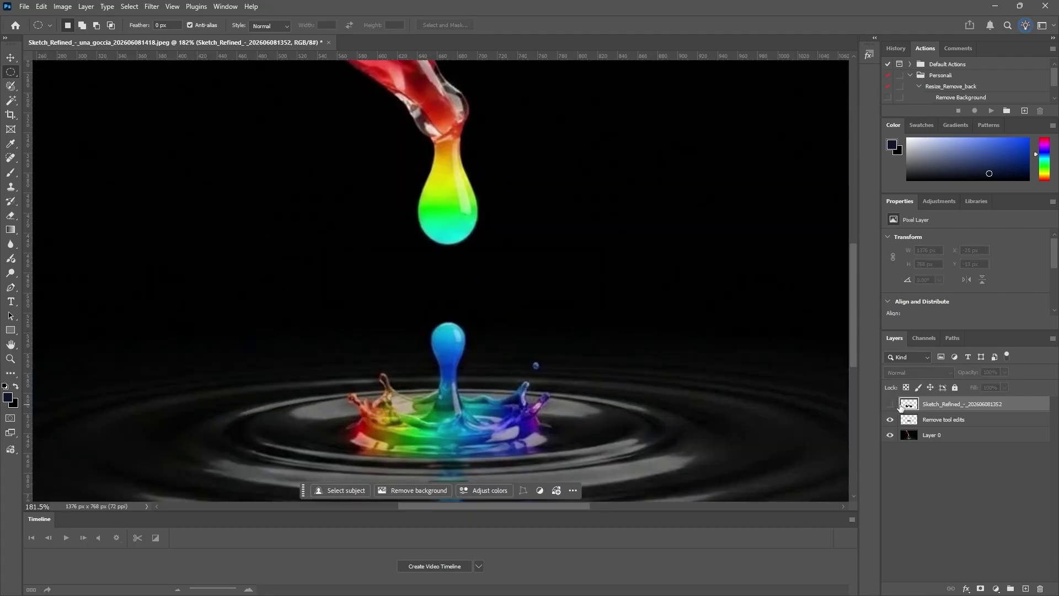
click(890, 404)
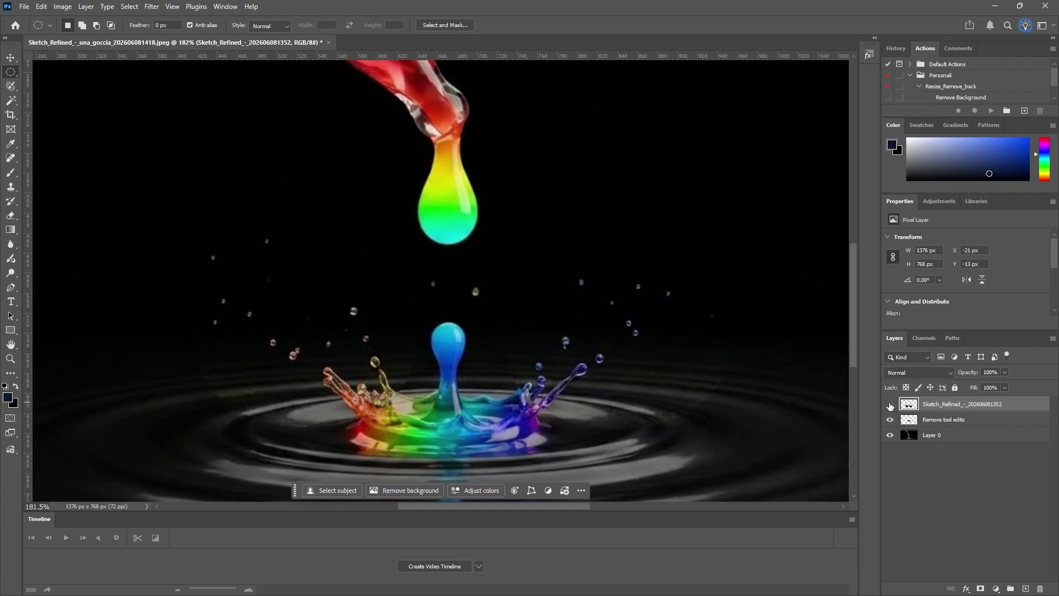
click(889, 405)
click(890, 405)
click(890, 405)
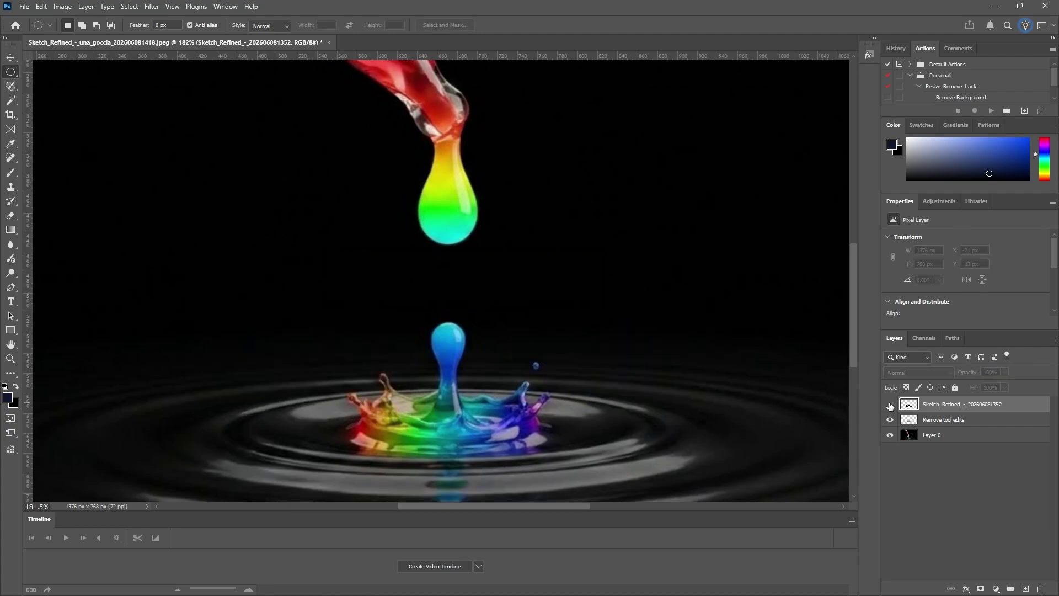
click(890, 405)
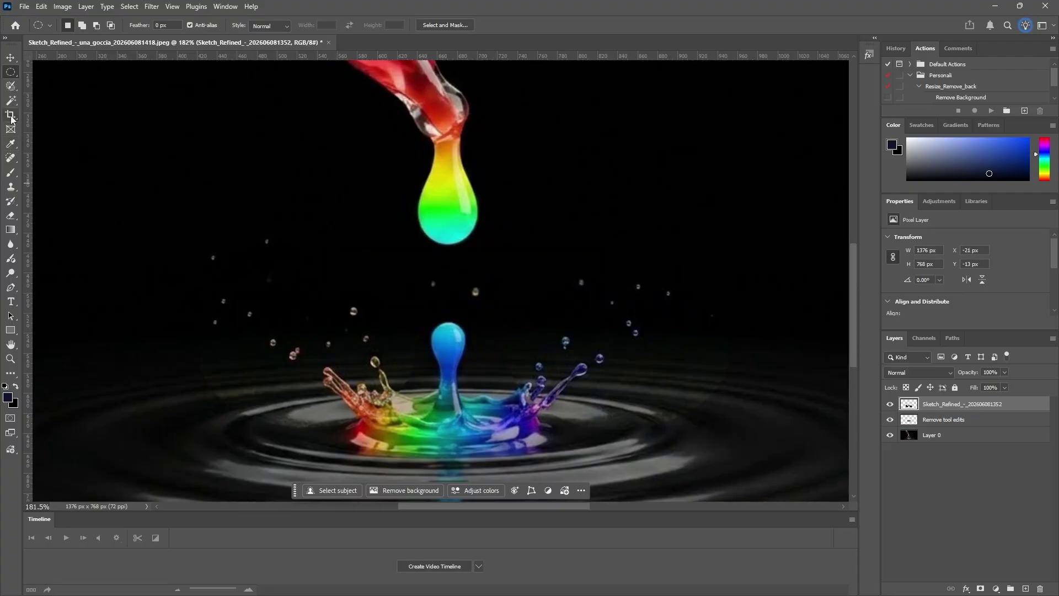
- Paint a selection over the purple splash's base with a 30 px Selection Brush and run Generative Fill without a prompt
key(e)
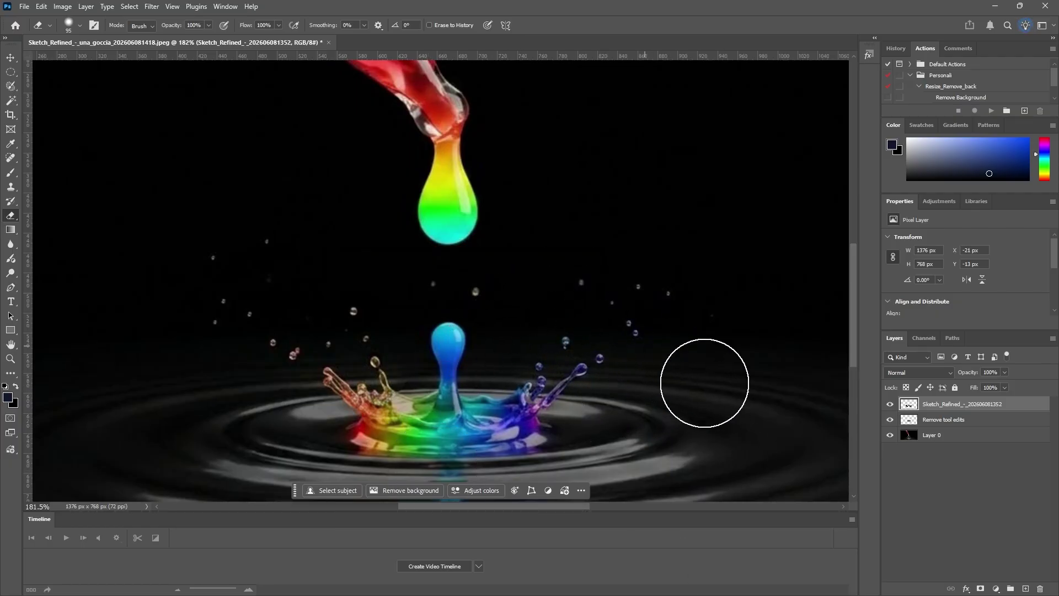
key(w)
click(219, 25)
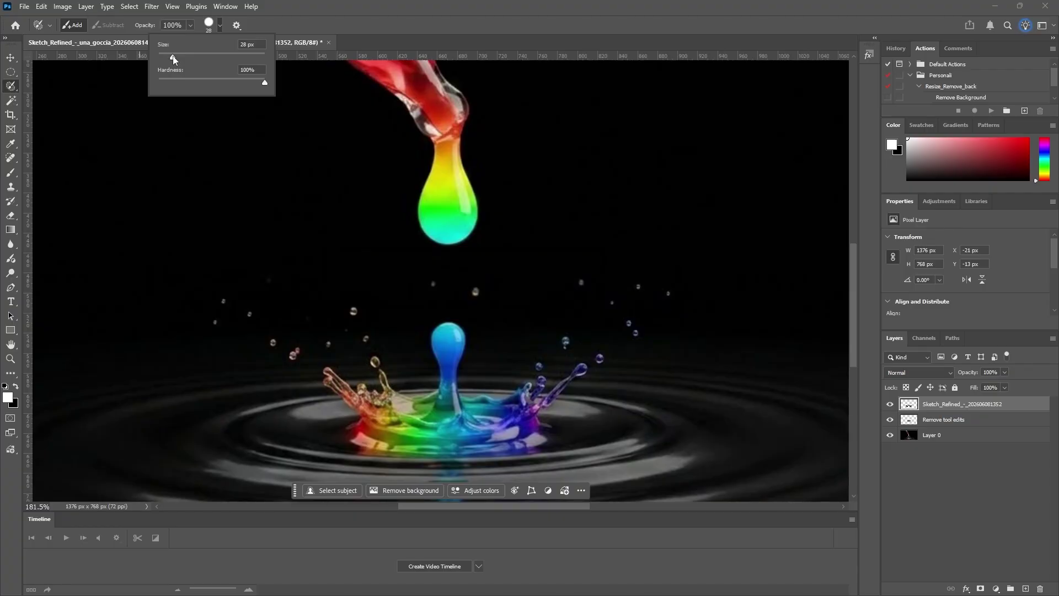
drag(551, 409, 521, 388)
click(450, 438)
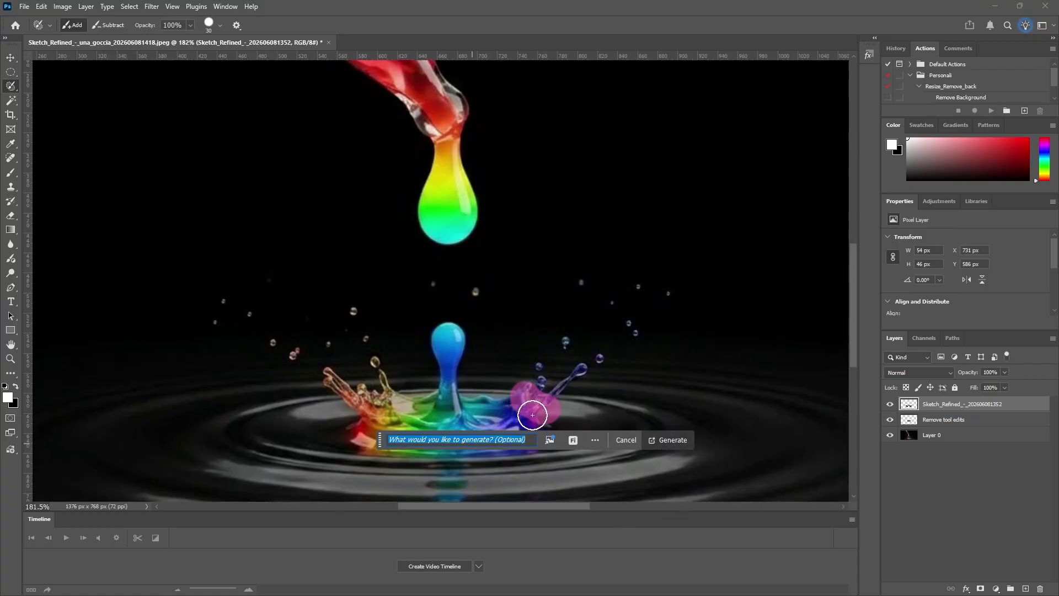
click(658, 442)
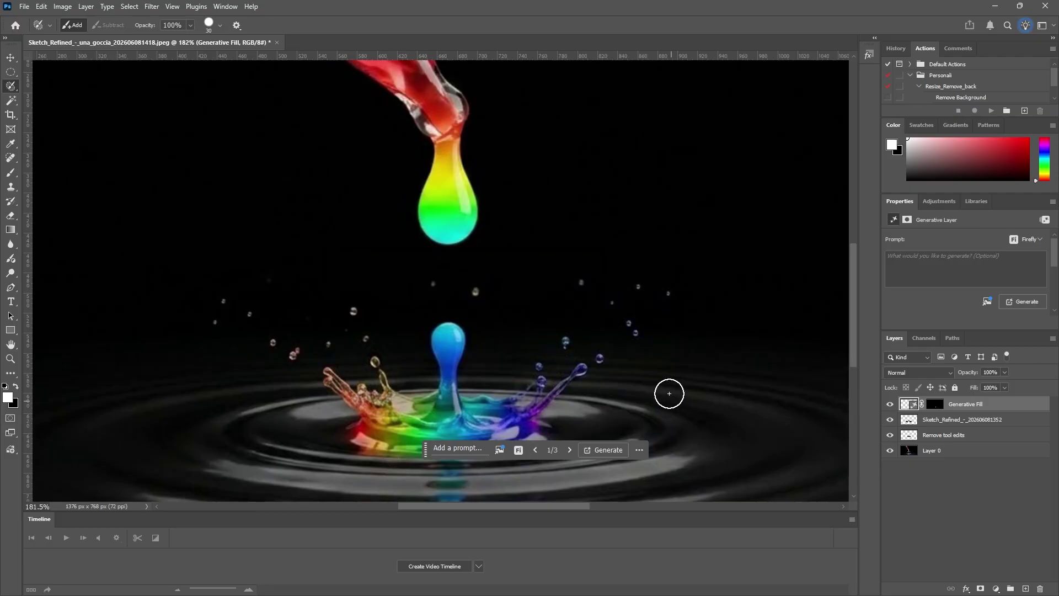
- Examine the filled splash edge and the surrounding ripples up close on both sides of the crown
scroll(669, 393, up, 3)
drag(598, 359, 724, 288)
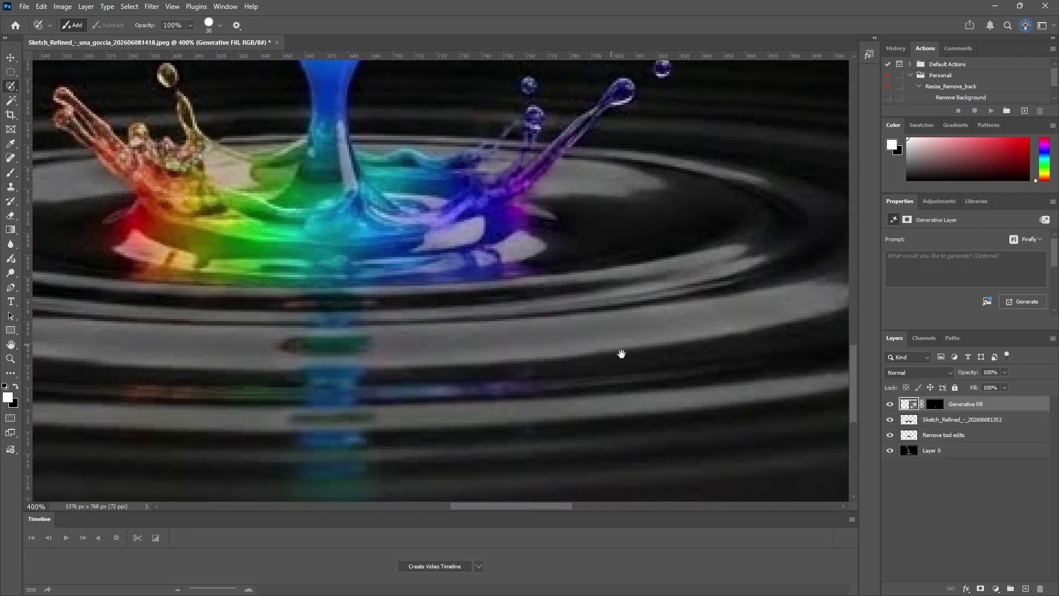
drag(621, 353, 792, 378)
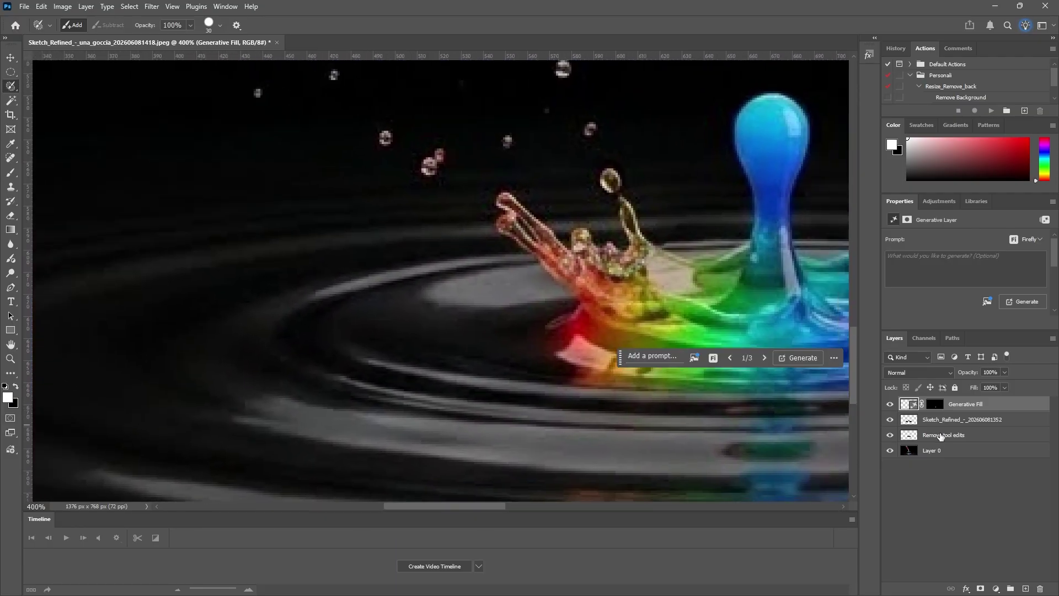
click(890, 419)
drag(564, 354, 461, 361)
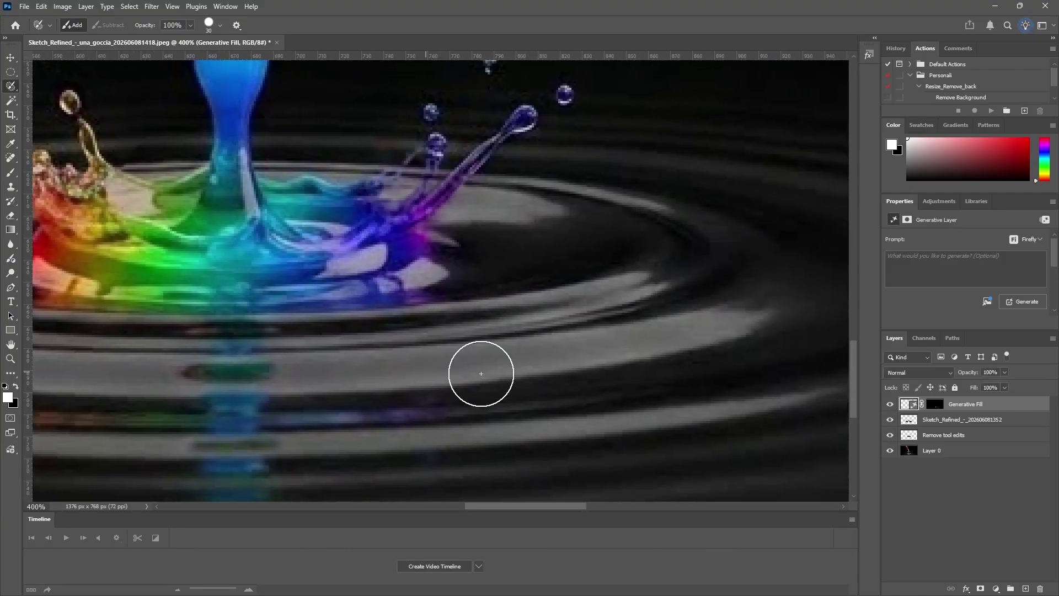
drag(690, 347, 628, 333)
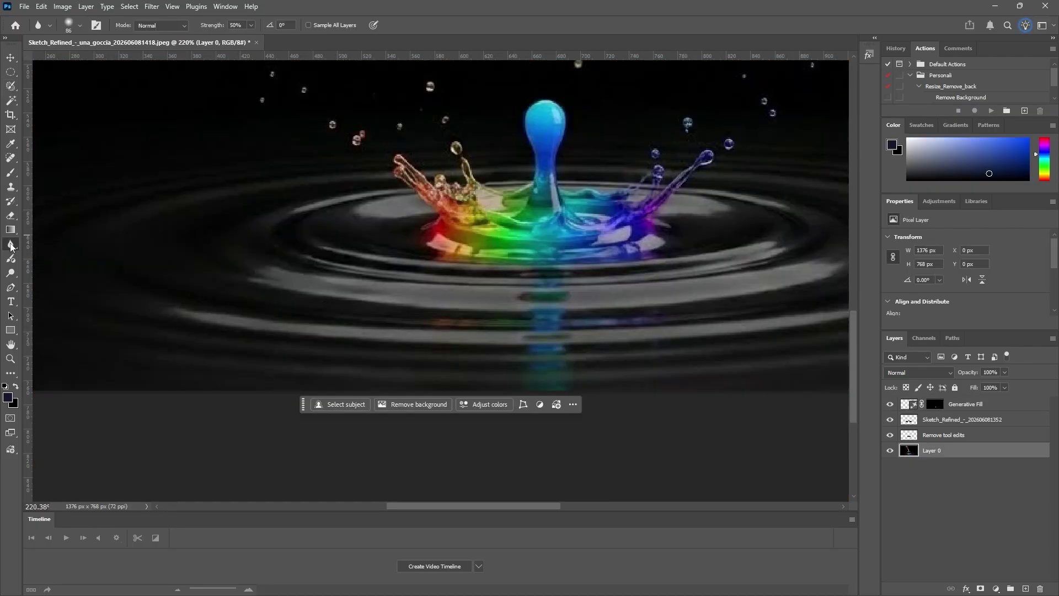
- Soften the outer ripples on both sides of the splash on Layer 0 with the Blur tool at 50% strength
right_click(11, 246)
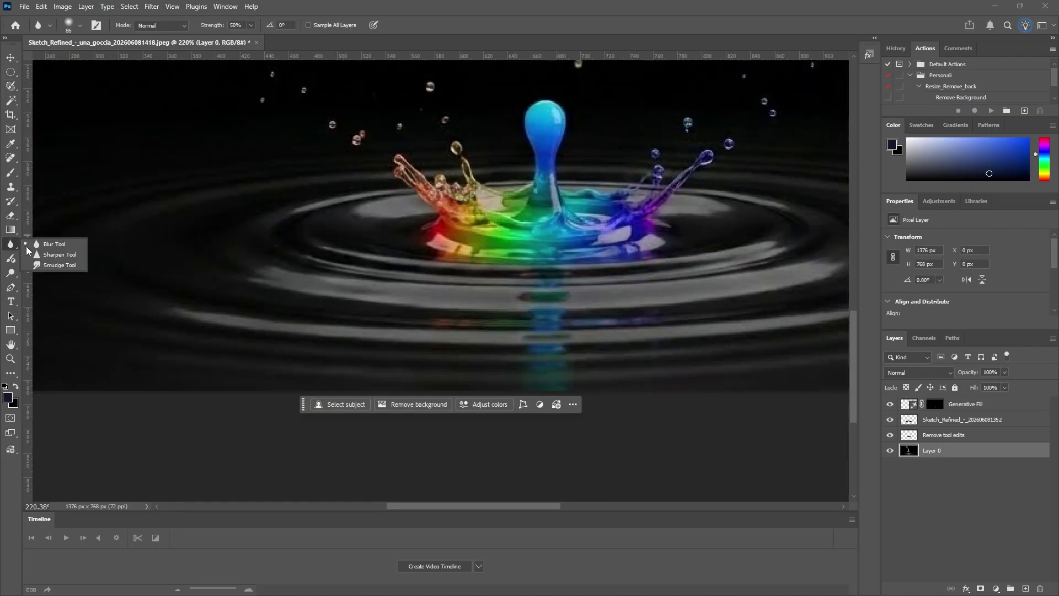
click(45, 248)
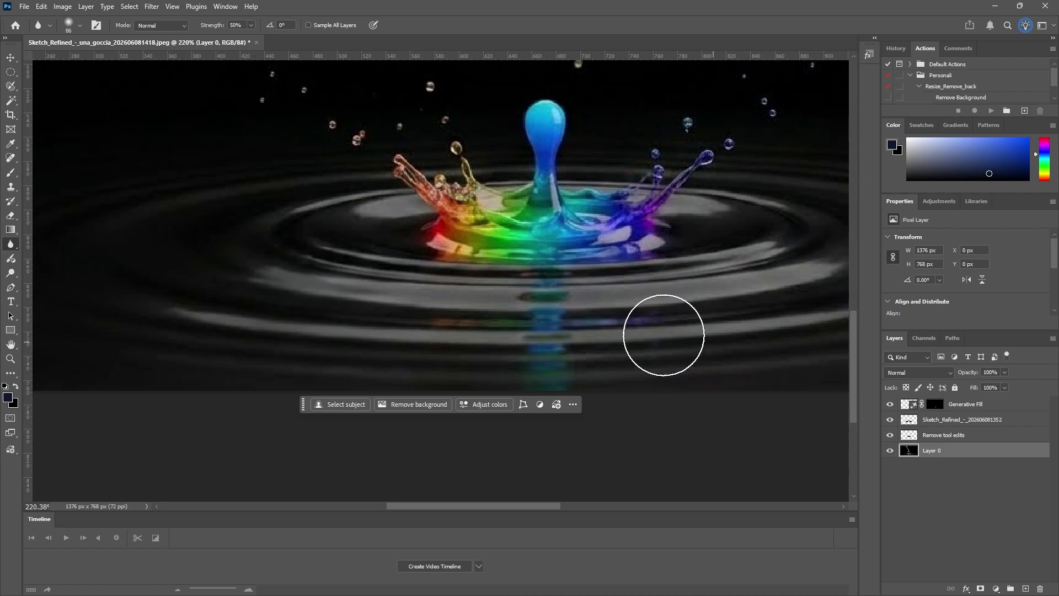
mouse_move(768, 329)
mouse_down()
mouse_move(581, 368)
mouse_move(590, 373)
mouse_up()
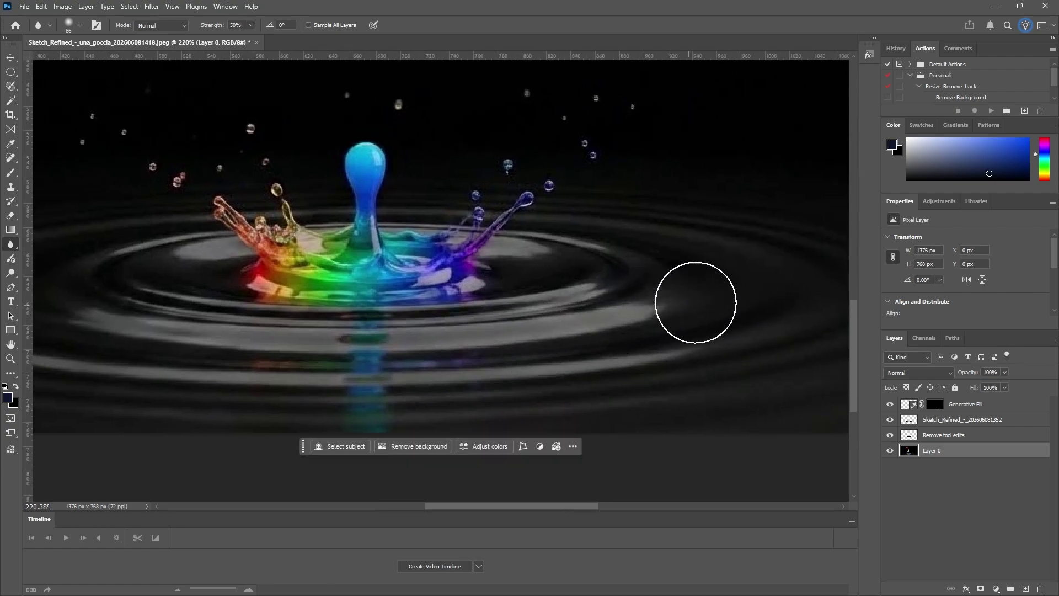
drag(747, 314, 628, 365)
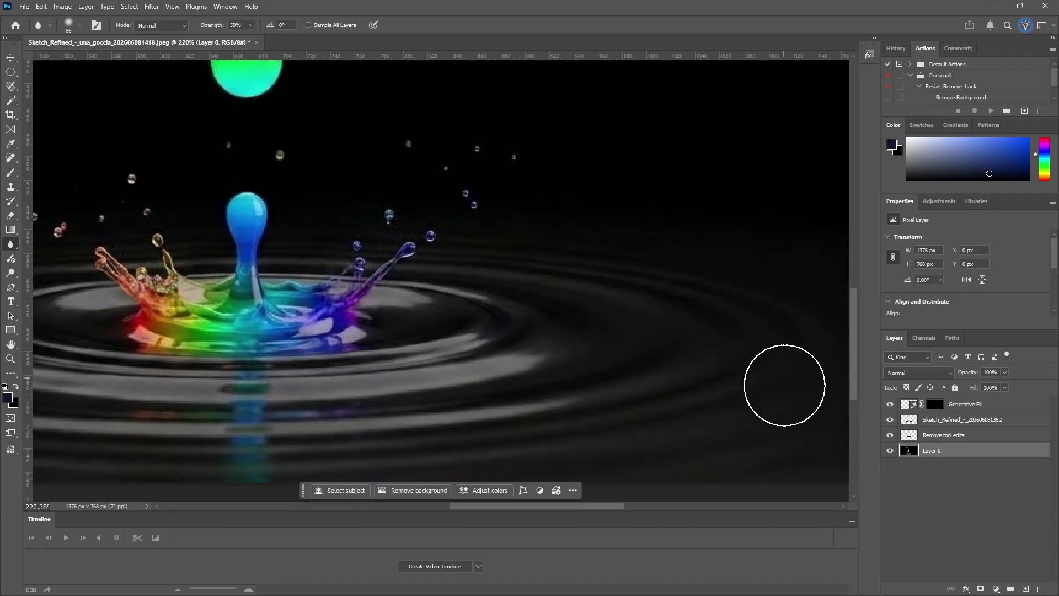
scroll(620, 430, left, 5)
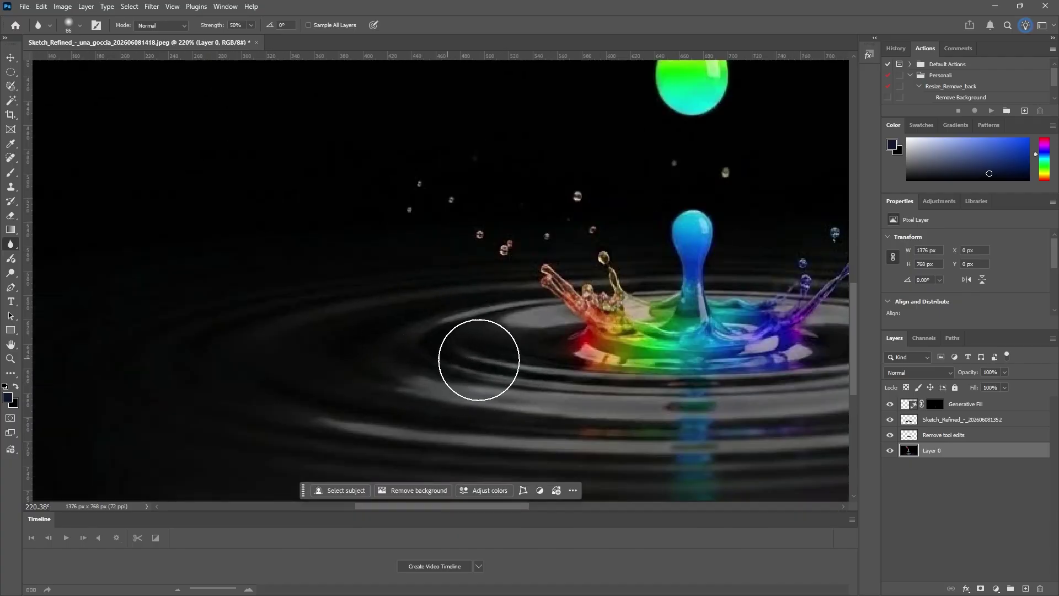
drag(346, 324, 285, 355)
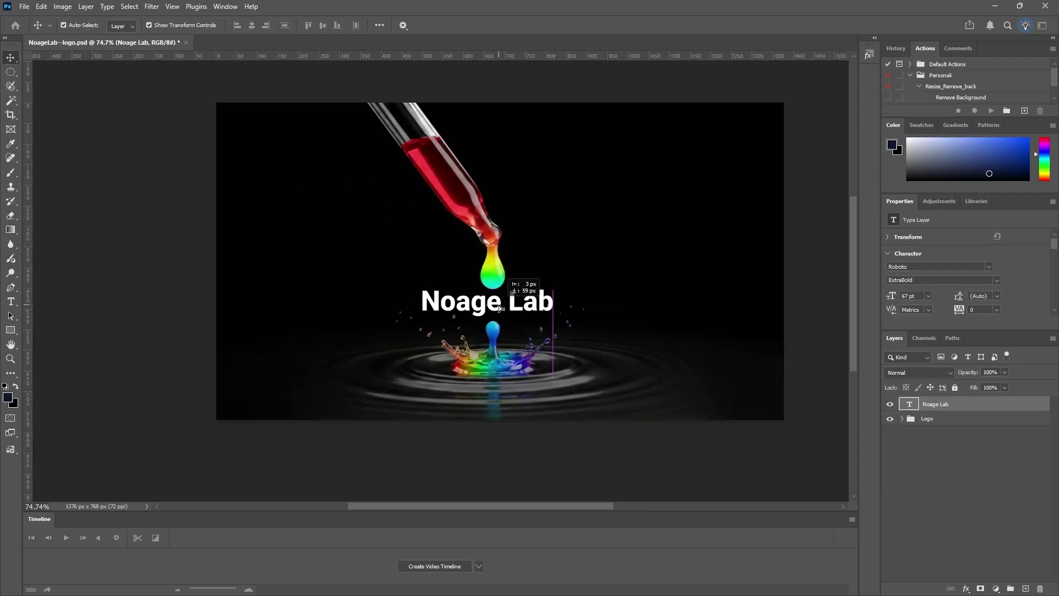
- Place the "Noage Lab" text between the falling rainbow drop and the blue drop rising from the splash
drag(499, 306, 502, 310)
click(604, 157)
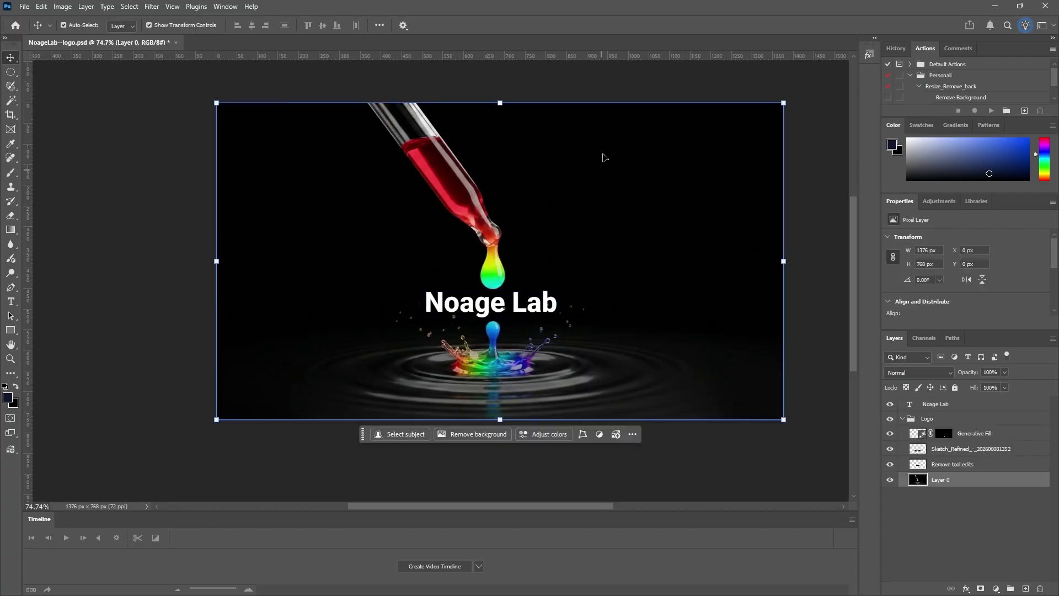
click(528, 309)
click(532, 312)
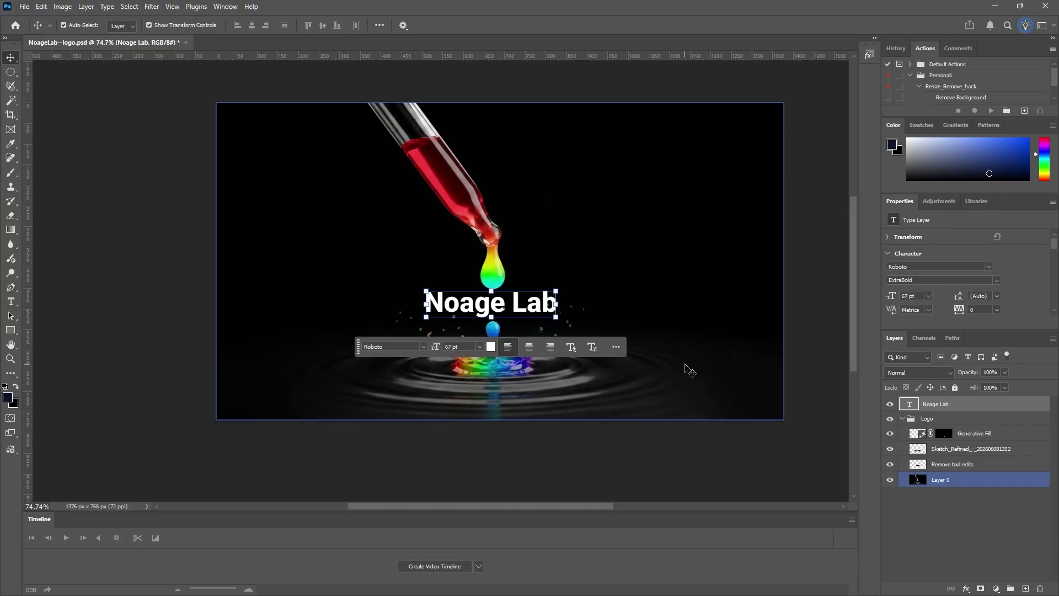
- Draw a circular selection about 554 px across on Layer 0, enclosing the dropper tip, text and splash, and switch to the Move tool
click(690, 370)
click(11, 72)
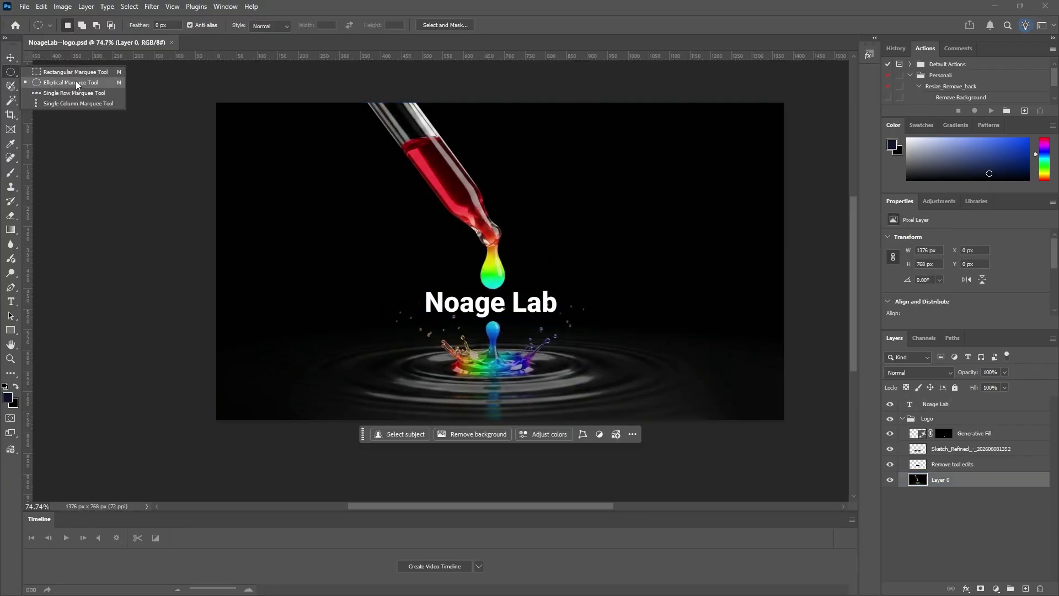
click(78, 83)
drag(377, 177, 633, 406)
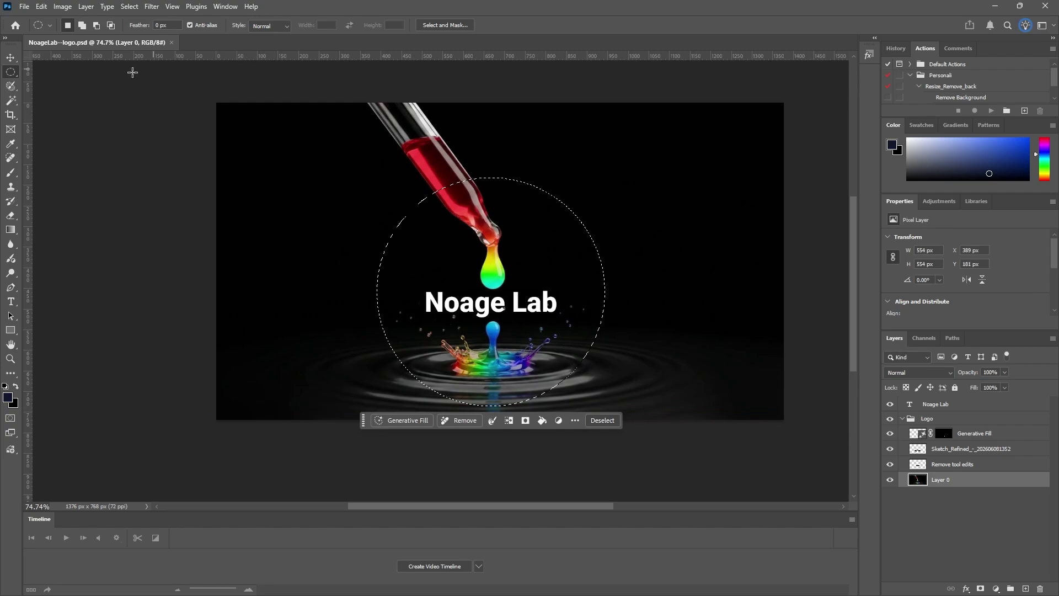
click(10, 57)
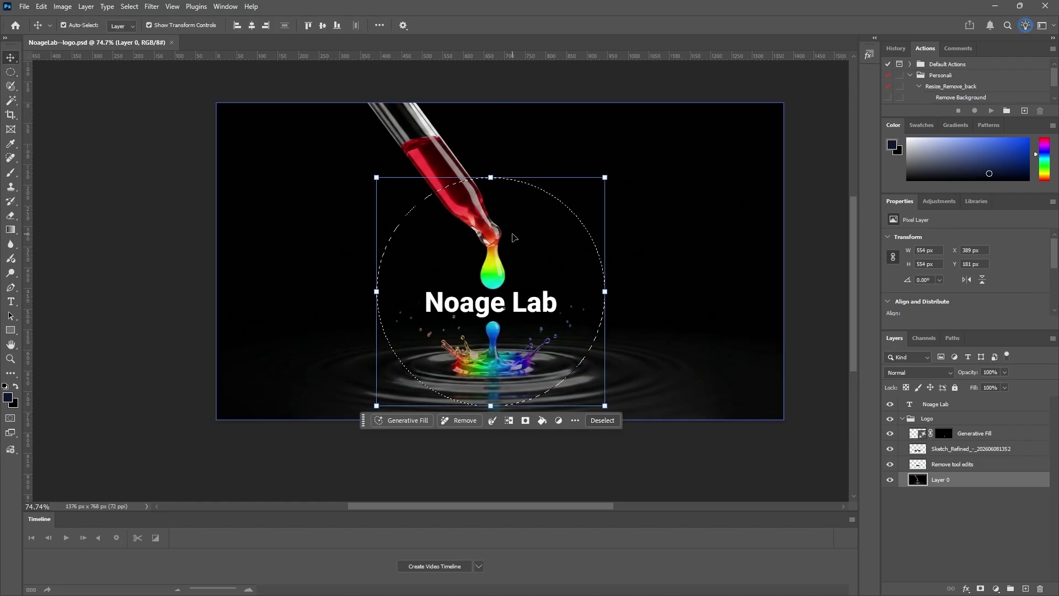
drag(514, 239, 514, 239)
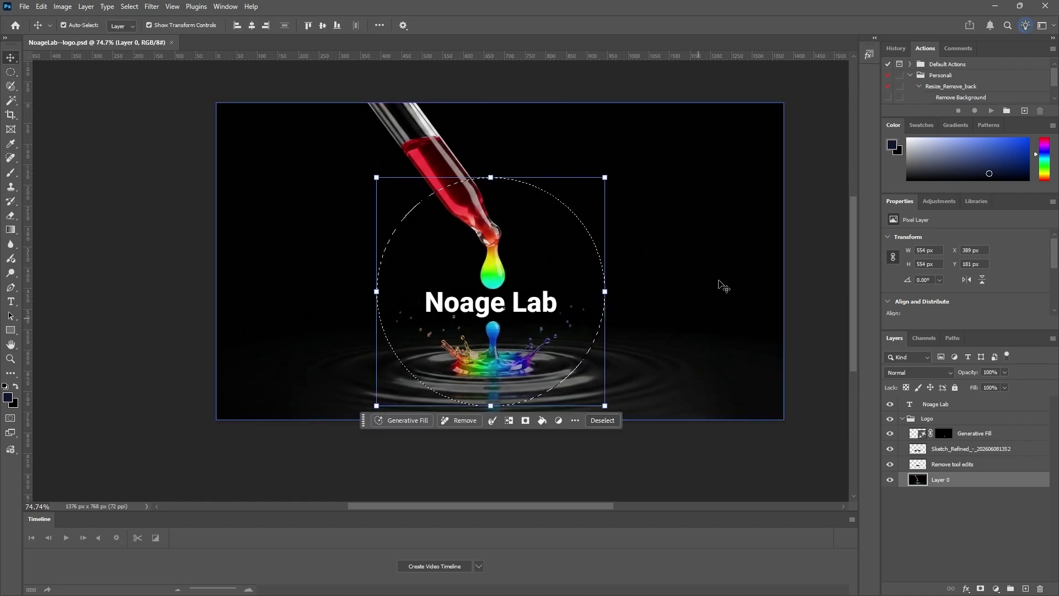